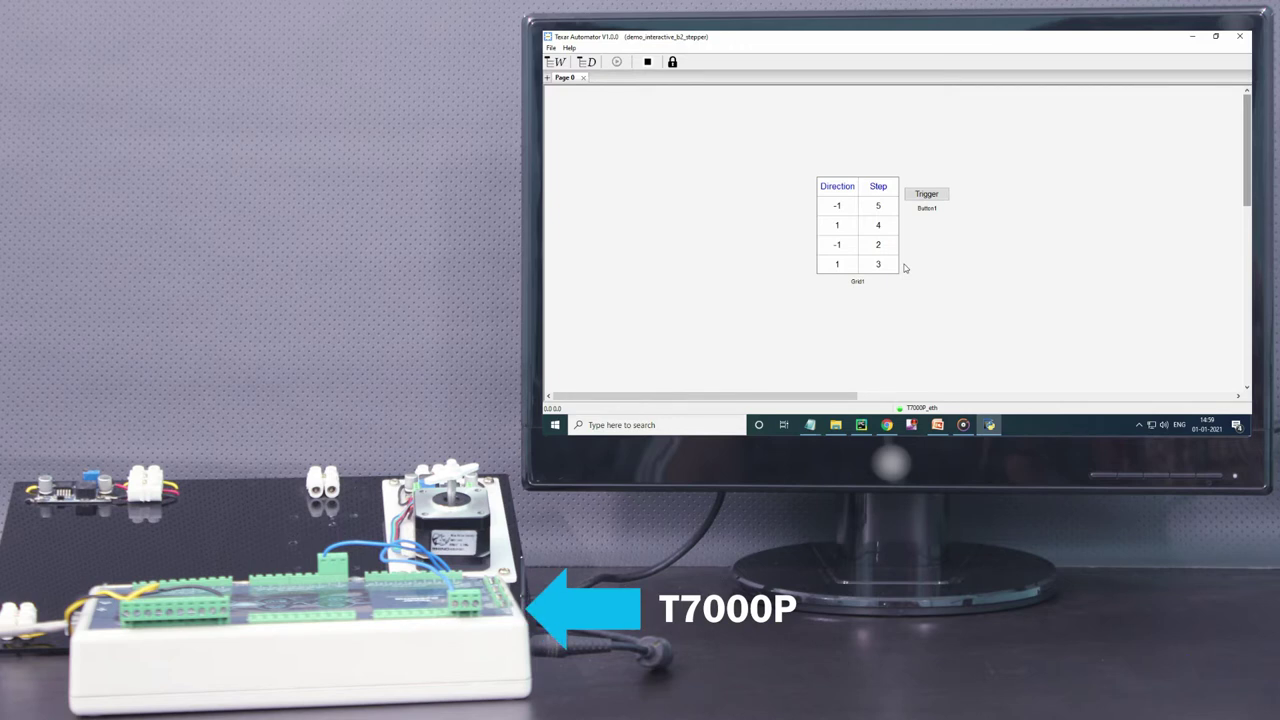
{"action": "left_click", "coordinate": [922, 202]}
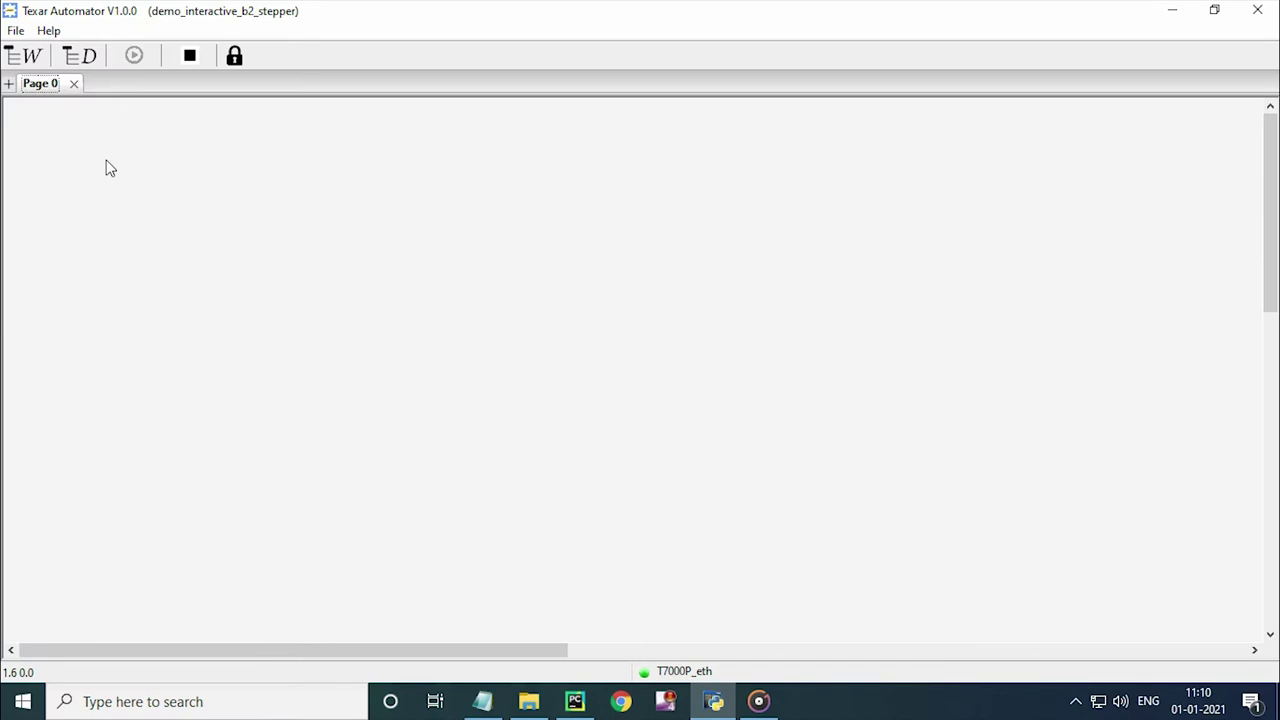
Display the tree of connected devices to check for T7000P_eth, and hide it again.
{"action": "left_click", "coordinate": [85, 60]}
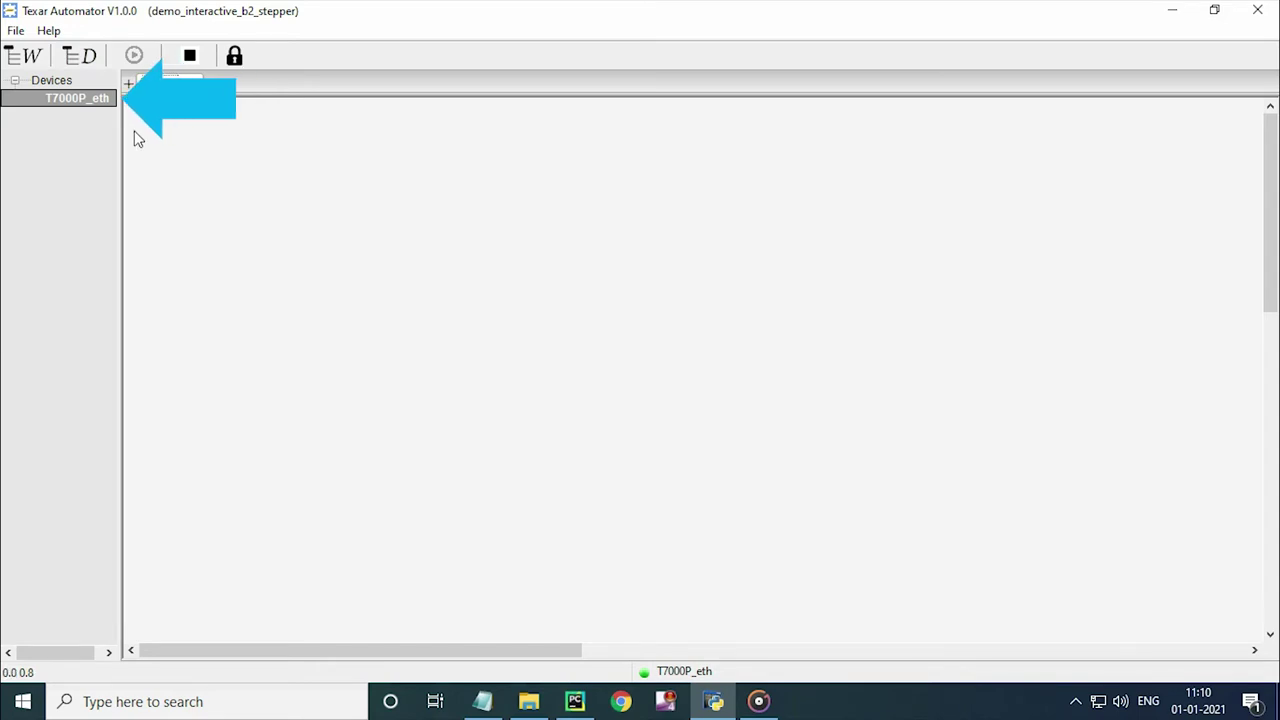
{"action": "left_click", "coordinate": [88, 56]}
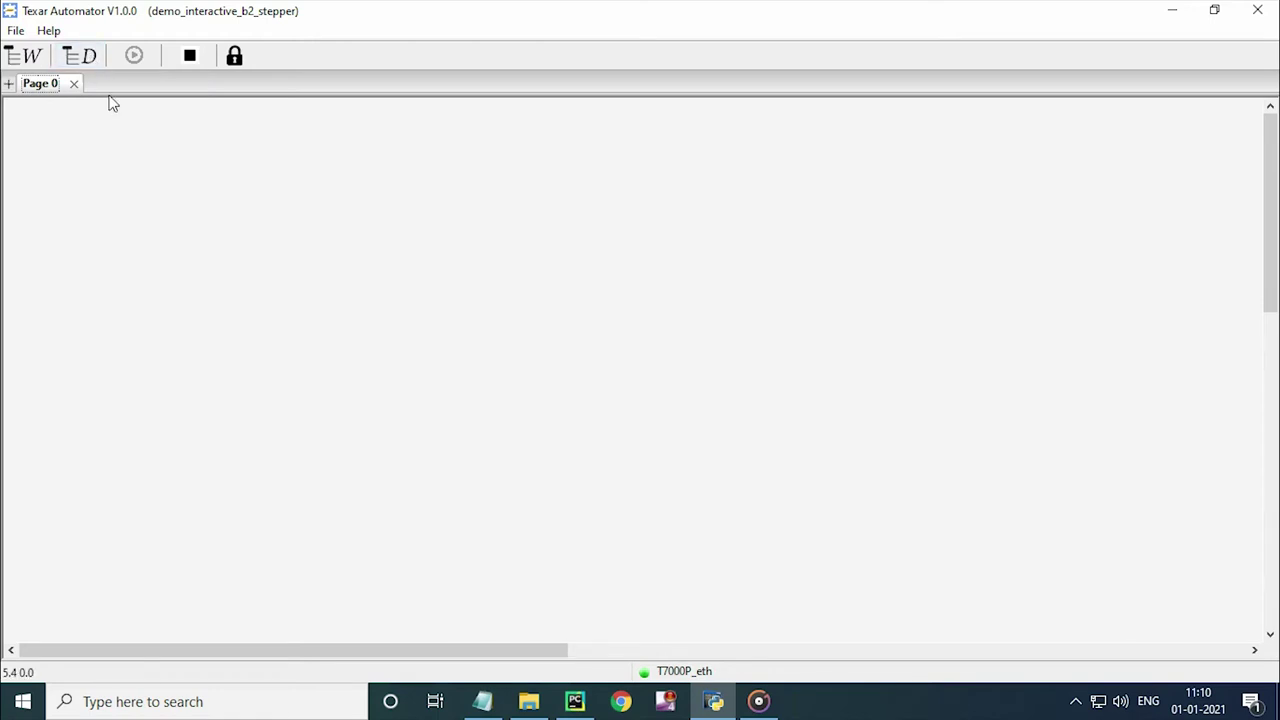
Unlock the page for editing and place a T7000P SigGenTypeB signal generation widget on it.
{"action": "left_click", "coordinate": [233, 56]}
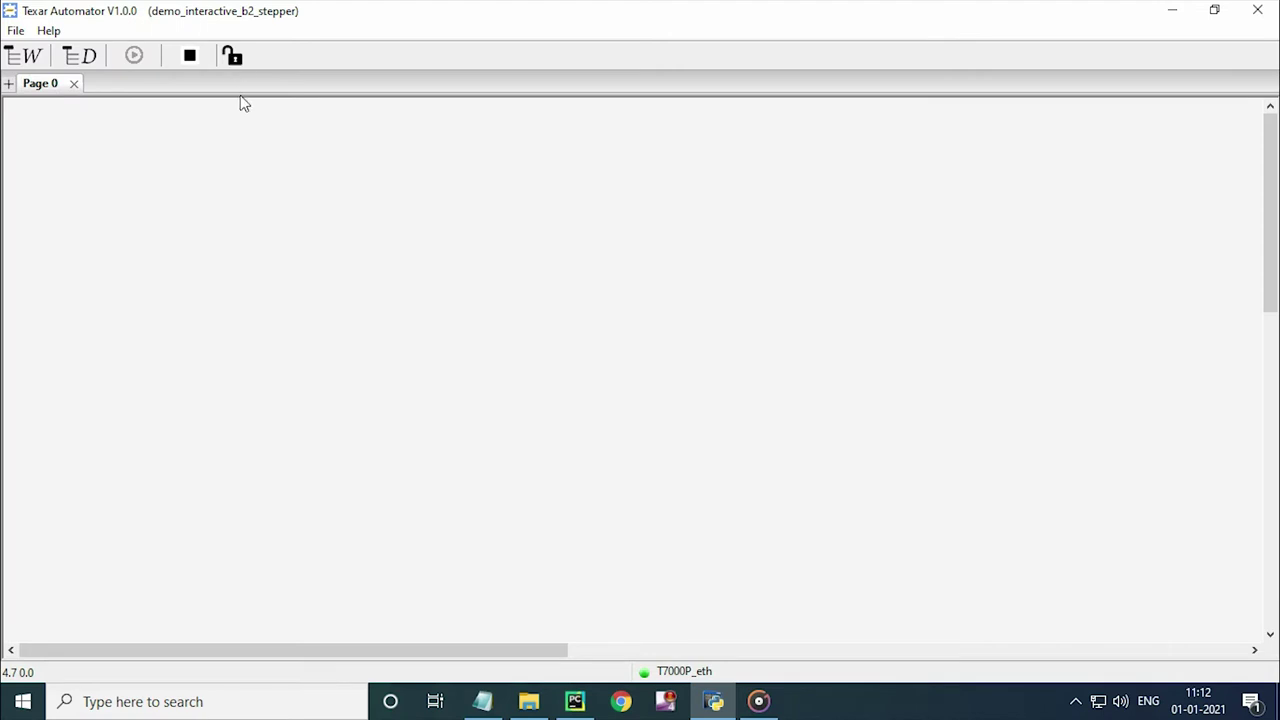
{"action": "left_click", "coordinate": [22, 56]}
{"action": "left_click", "coordinate": [168, 204]}
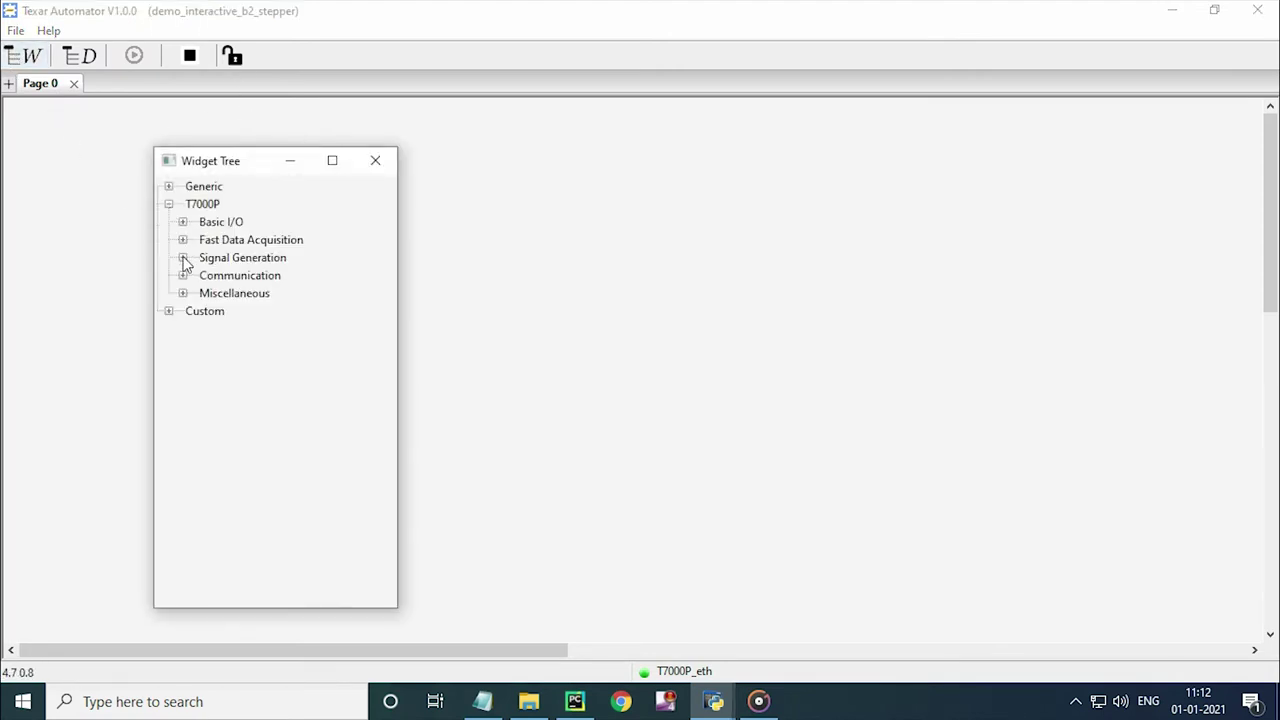
{"action": "left_click", "coordinate": [182, 258]}
{"action": "left_click_drag", "start_coordinate": [250, 338], "coordinate": [560, 158]}
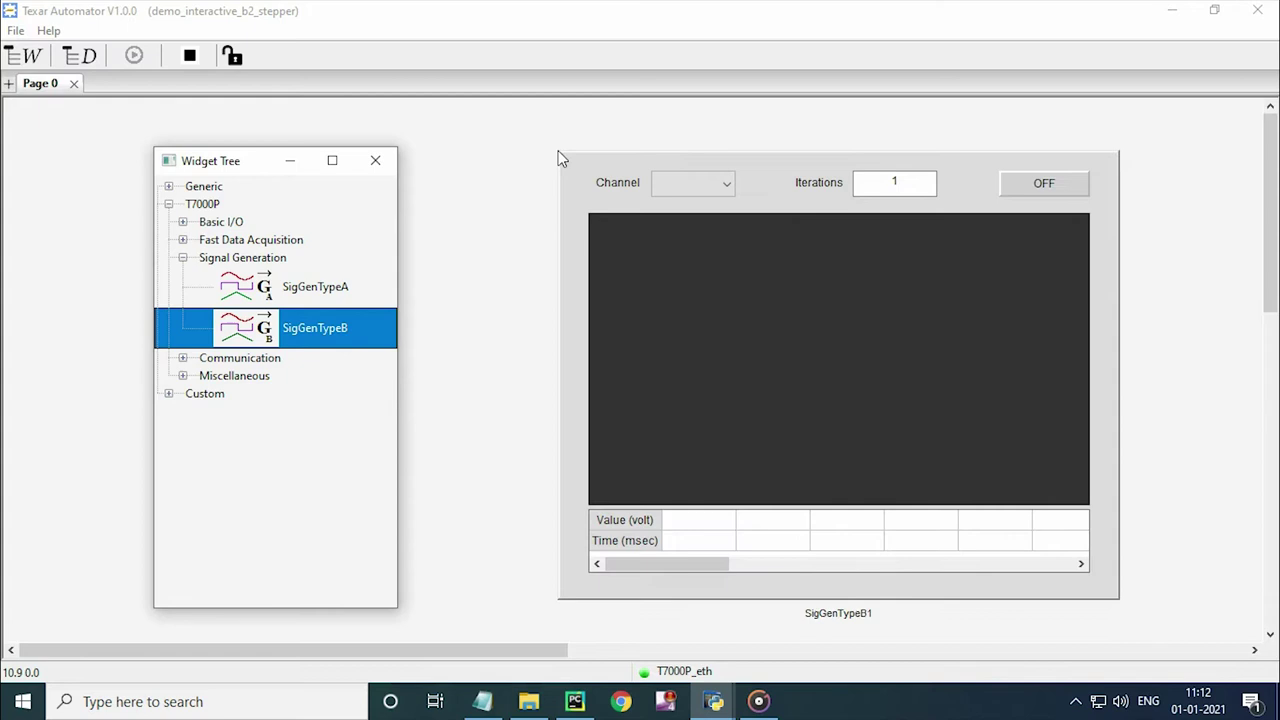
Place a Basic I/O PulseOut widget above the signal generator and close the widget tree.
{"action": "left_click", "coordinate": [182, 222]}
{"action": "left_click", "coordinate": [249, 420]}
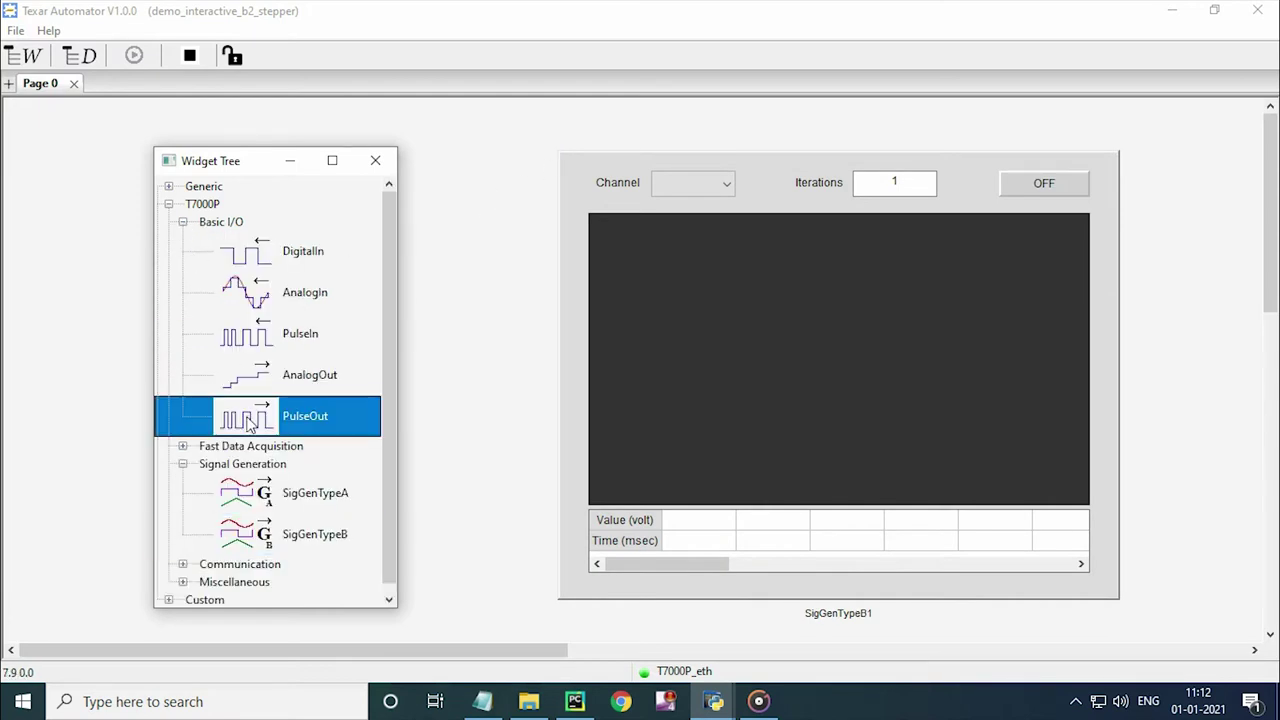
{"action": "left_click_drag", "start_coordinate": [249, 420], "coordinate": [580, 135]}
{"action": "left_click", "coordinate": [376, 161]}
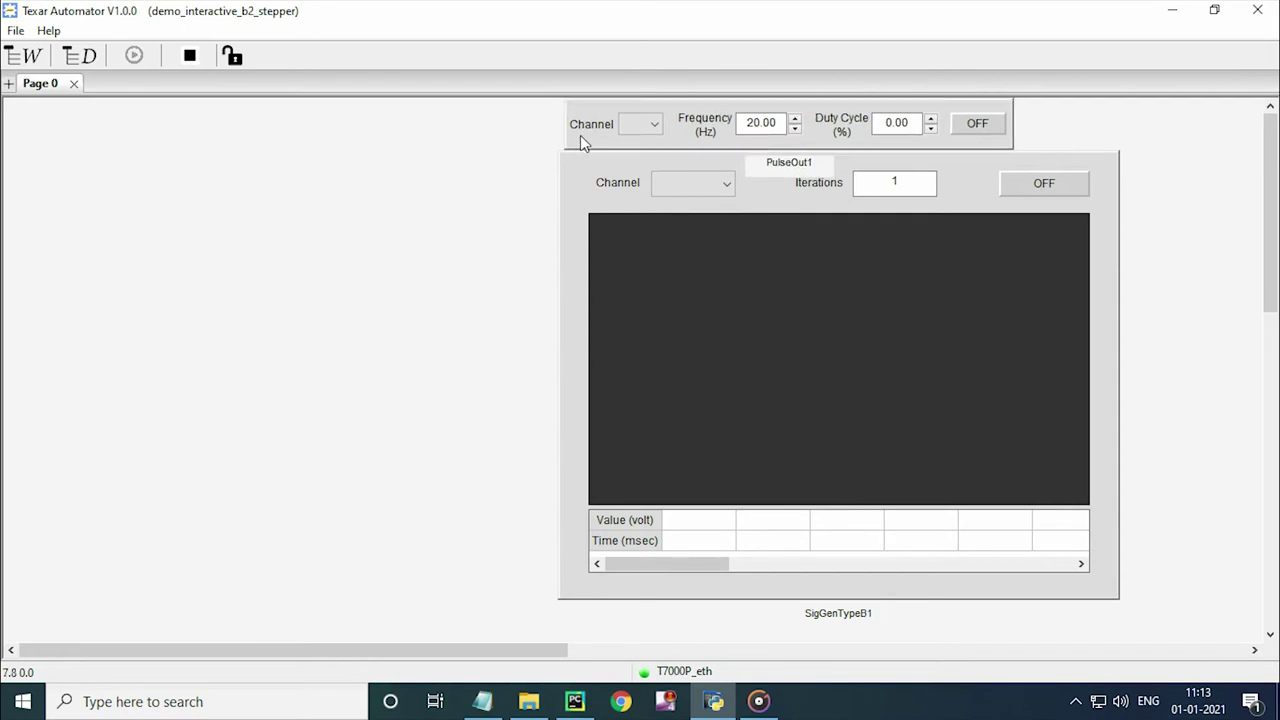
Shrink the signal generator slightly, space it below the PulseOut widget without overlap, and lock the page.
{"action": "left_click_drag", "start_coordinate": [580, 217], "coordinate": [573, 208]}
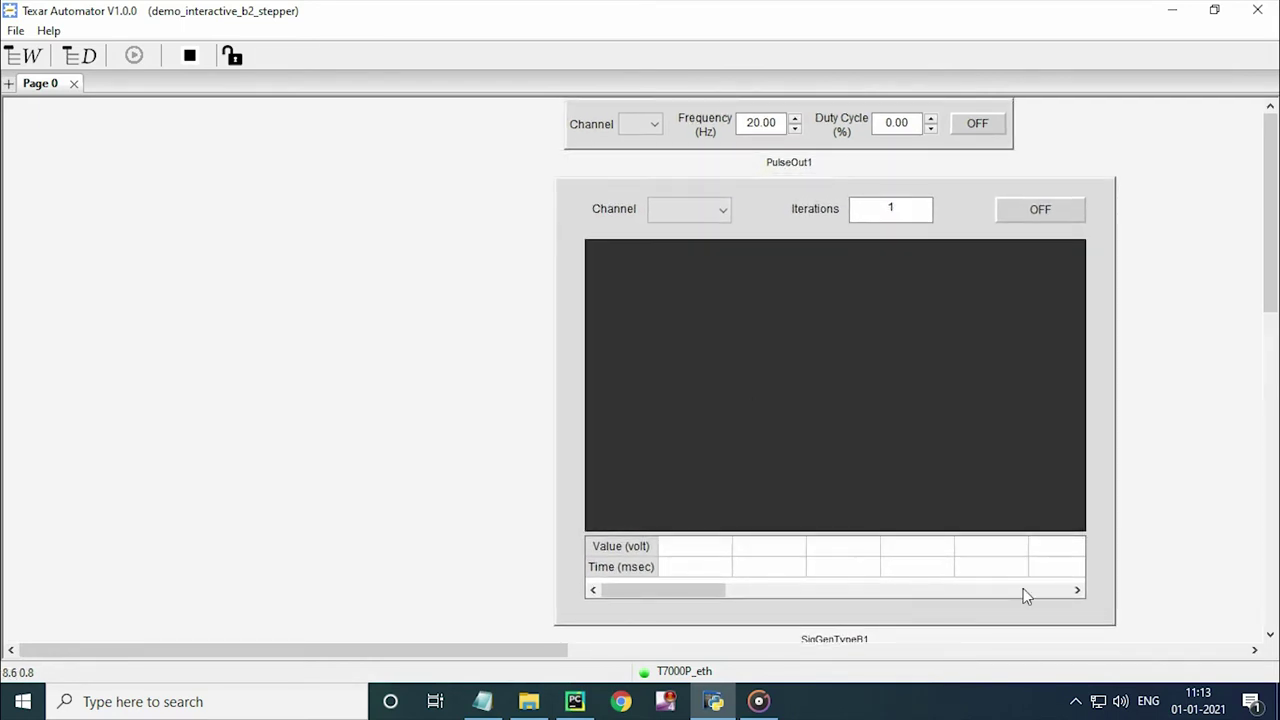
{"action": "left_click_drag", "start_coordinate": [1114, 624], "coordinate": [1091, 597]}
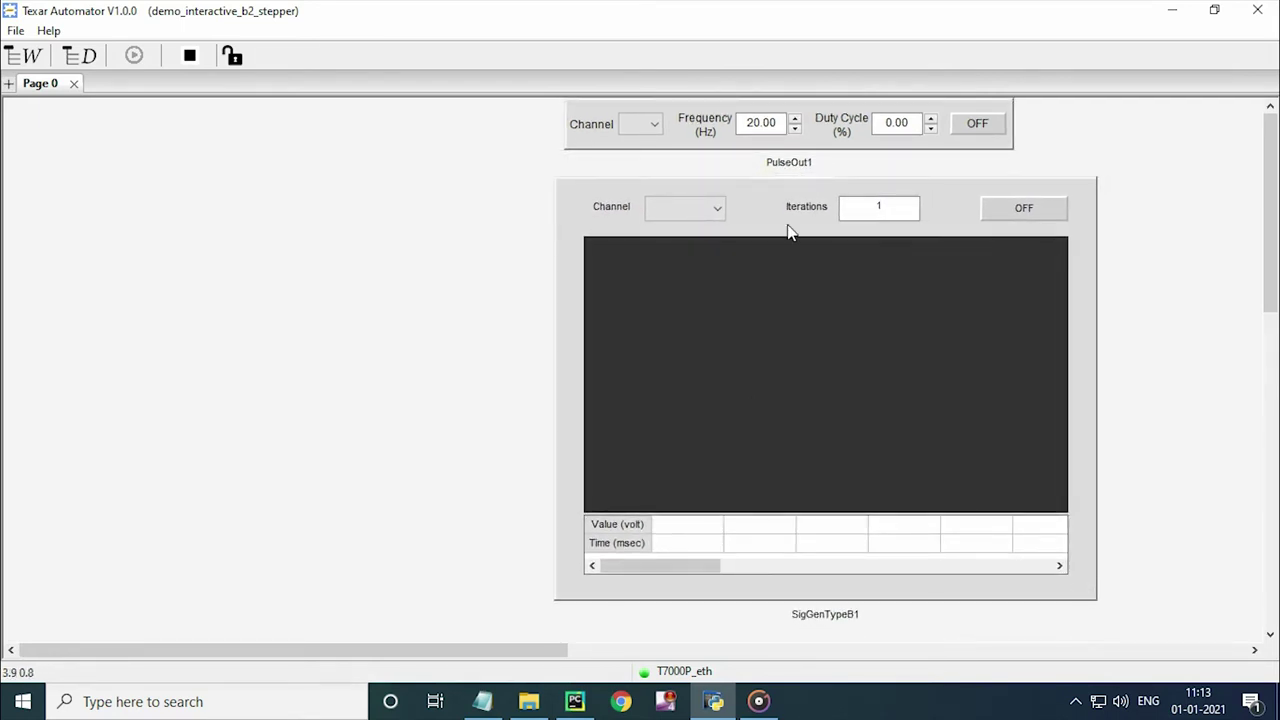
{"action": "left_click_drag", "start_coordinate": [783, 210], "coordinate": [772, 229]}
{"action": "left_click_drag", "start_coordinate": [726, 142], "coordinate": [708, 153]}
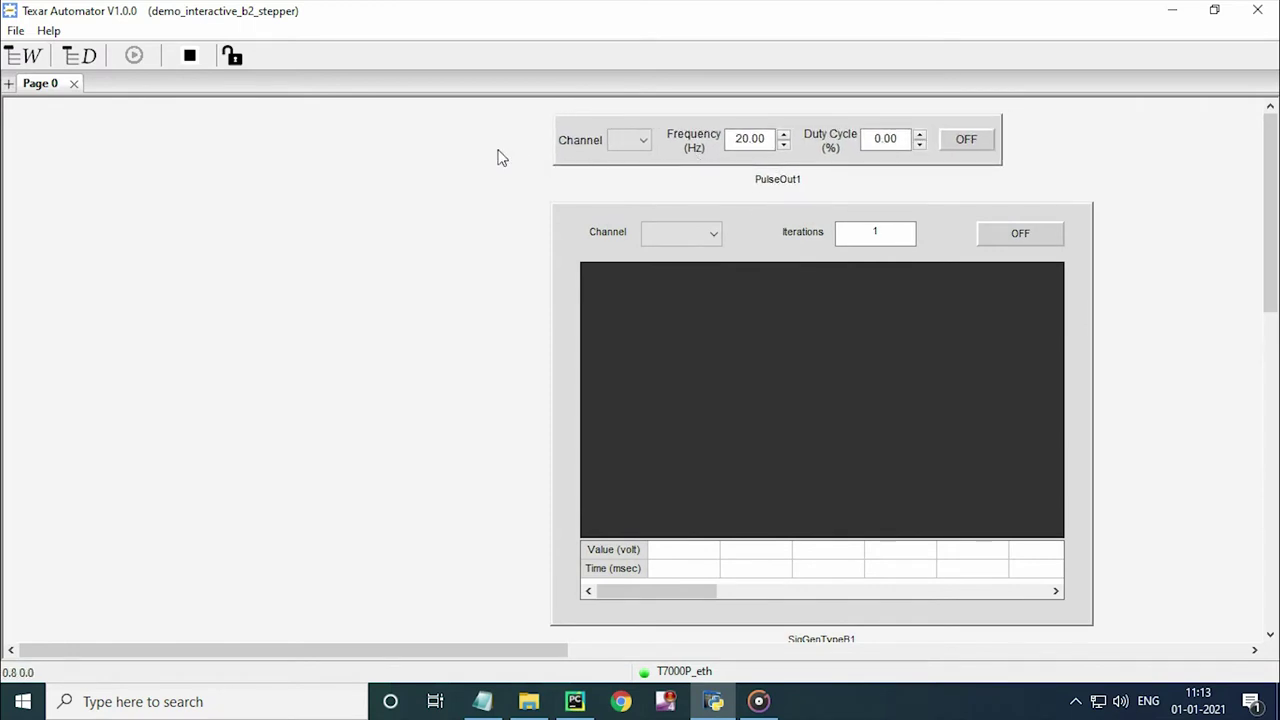
{"action": "left_click", "coordinate": [233, 57]}
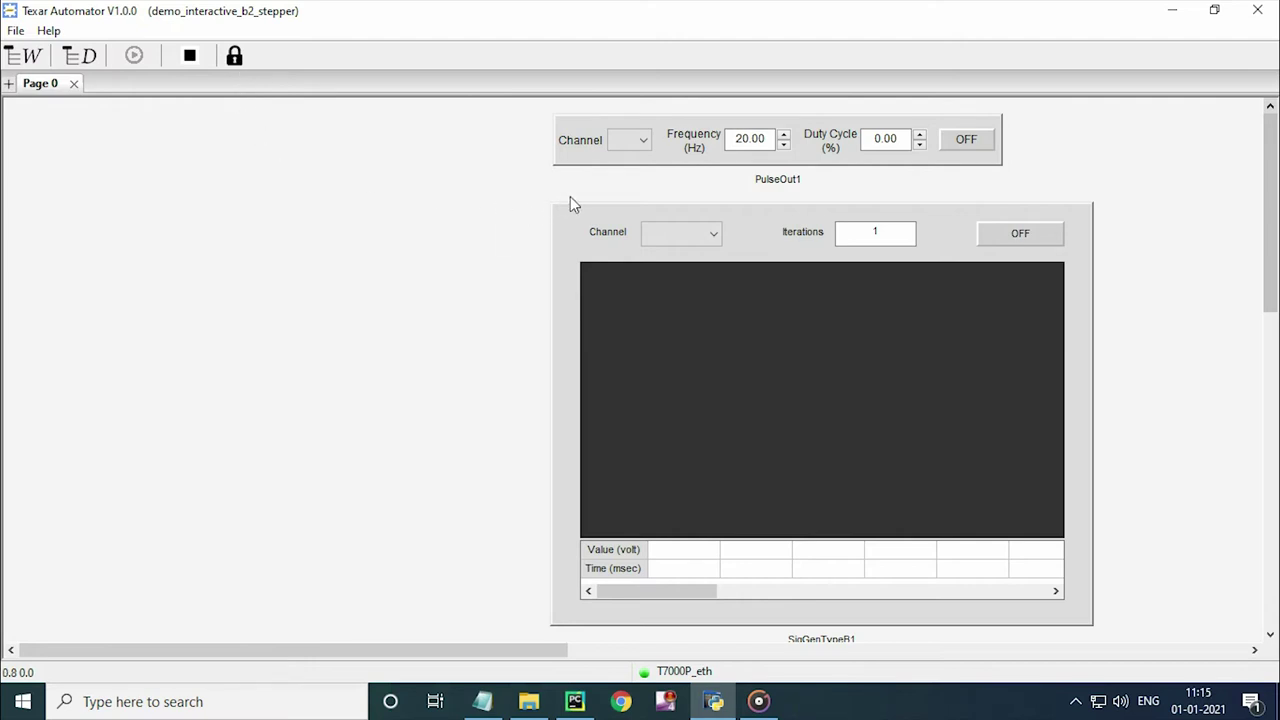
Assign the T7000P_eth device to the PulseOut widget.
{"action": "right_click", "coordinate": [658, 143]}
{"action": "left_click", "coordinate": [683, 191]}
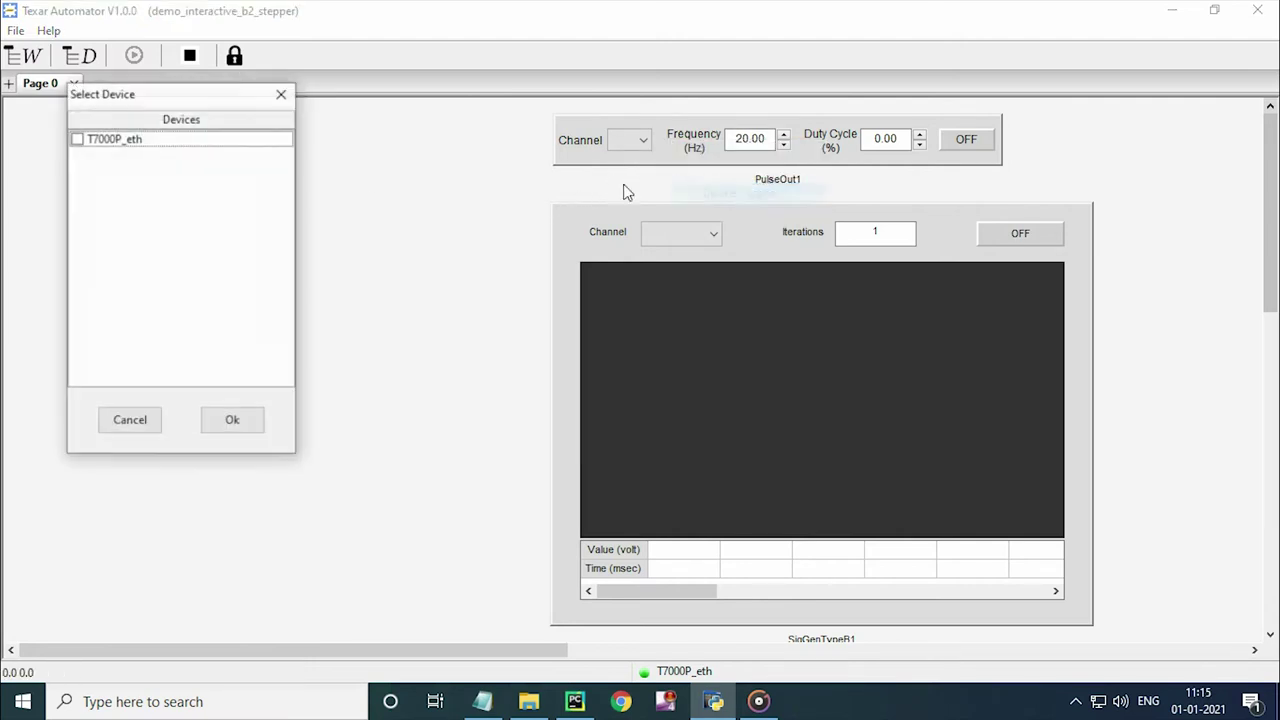
{"action": "left_click", "coordinate": [78, 140]}
{"action": "left_click", "coordinate": [210, 426]}
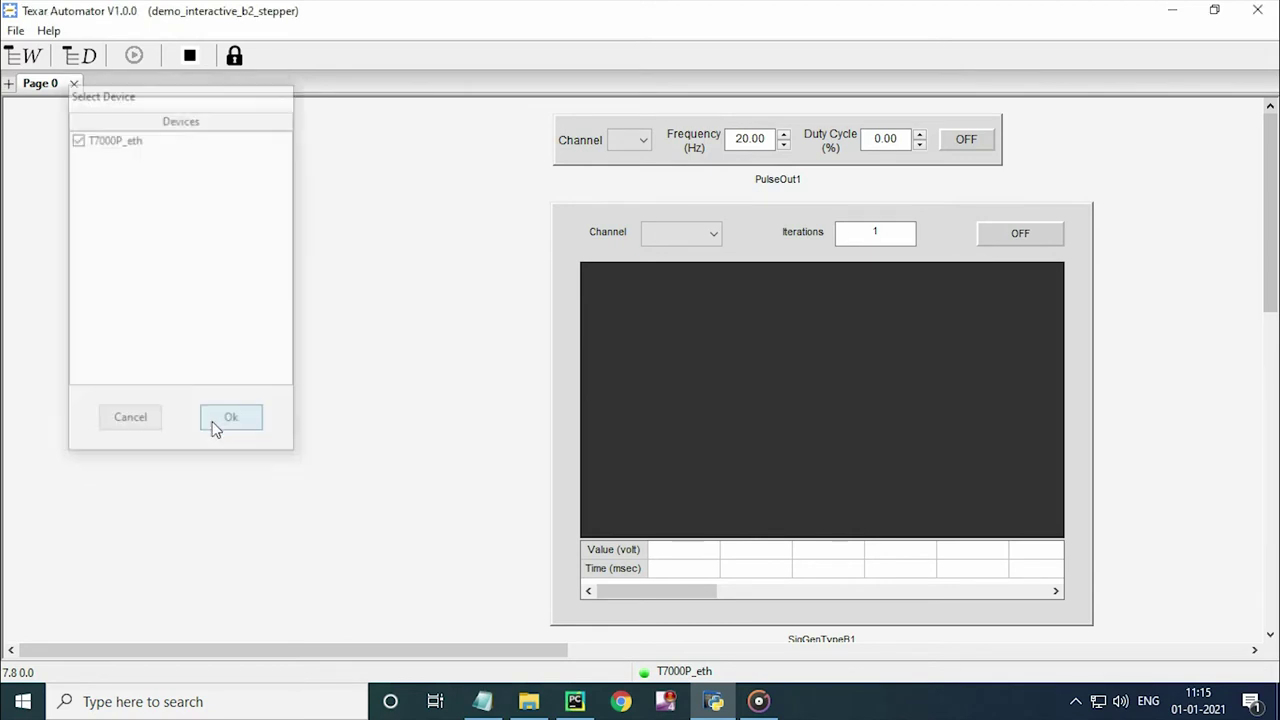
Assign the T7000P_eth device to the SigGenTypeB widget.
{"action": "right_click", "coordinate": [764, 296]}
{"action": "left_click", "coordinate": [779, 348]}
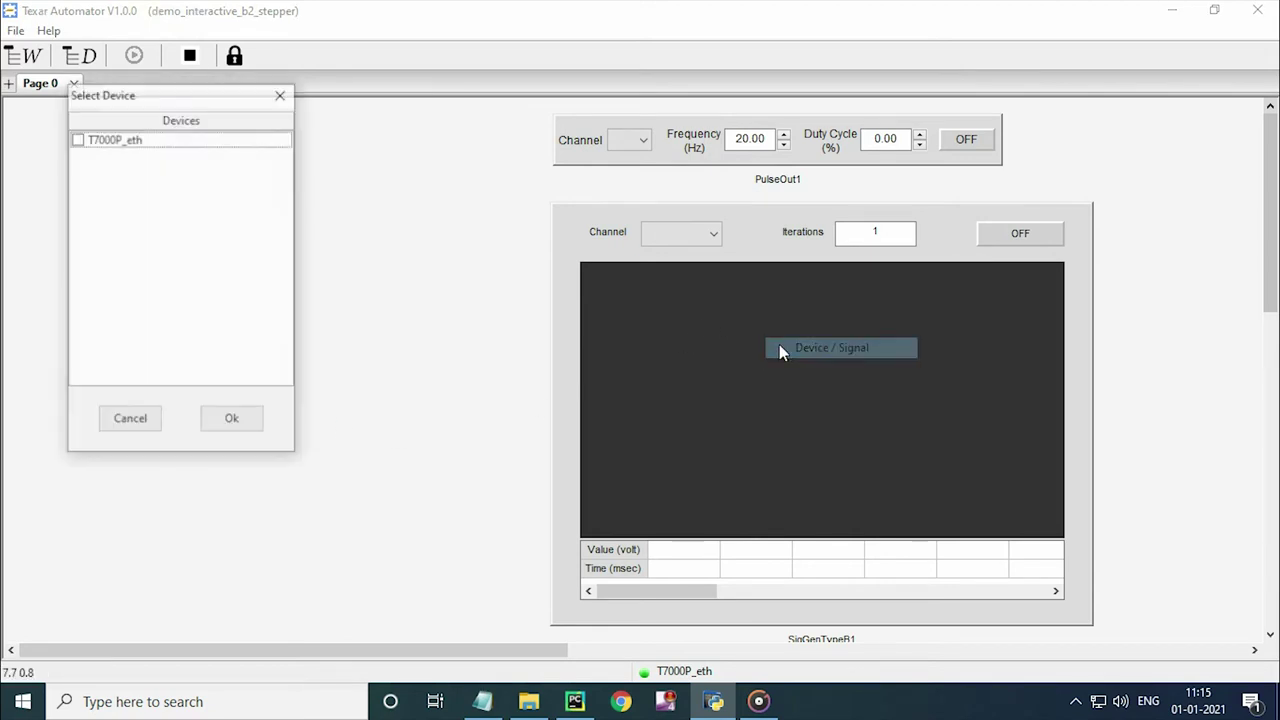
{"action": "left_click", "coordinate": [76, 140]}
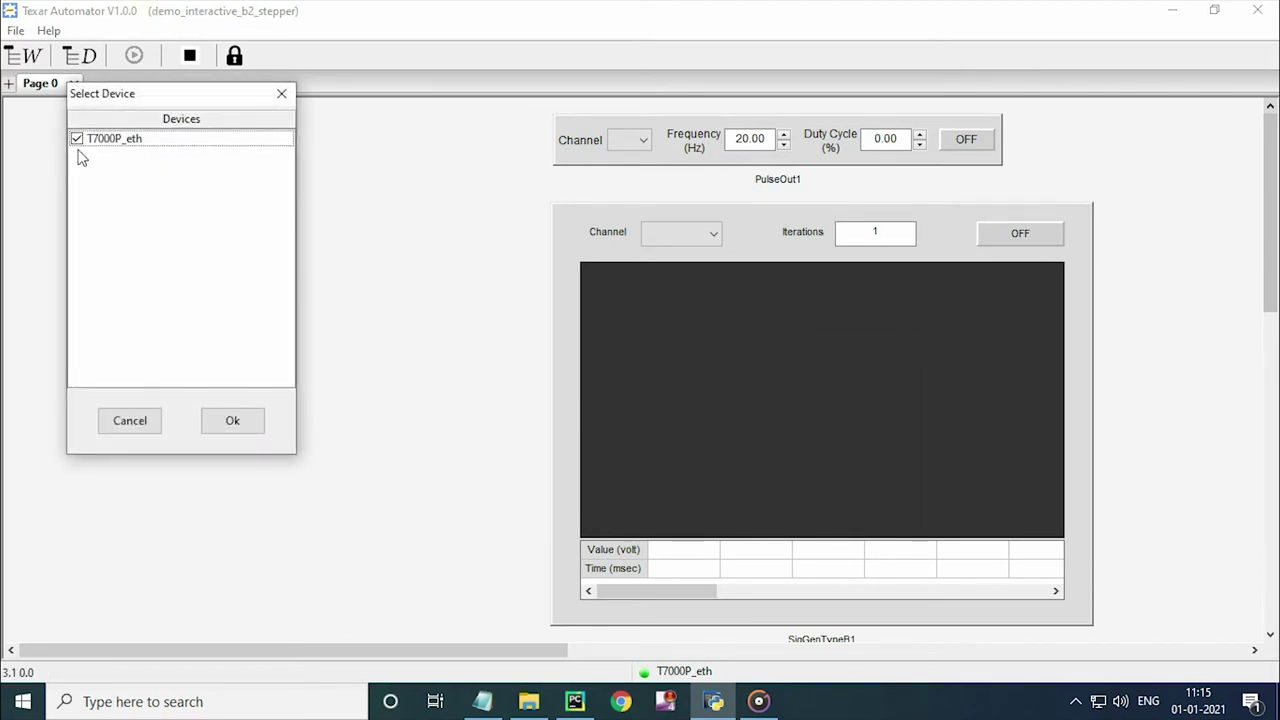
{"action": "left_click", "coordinate": [230, 421]}
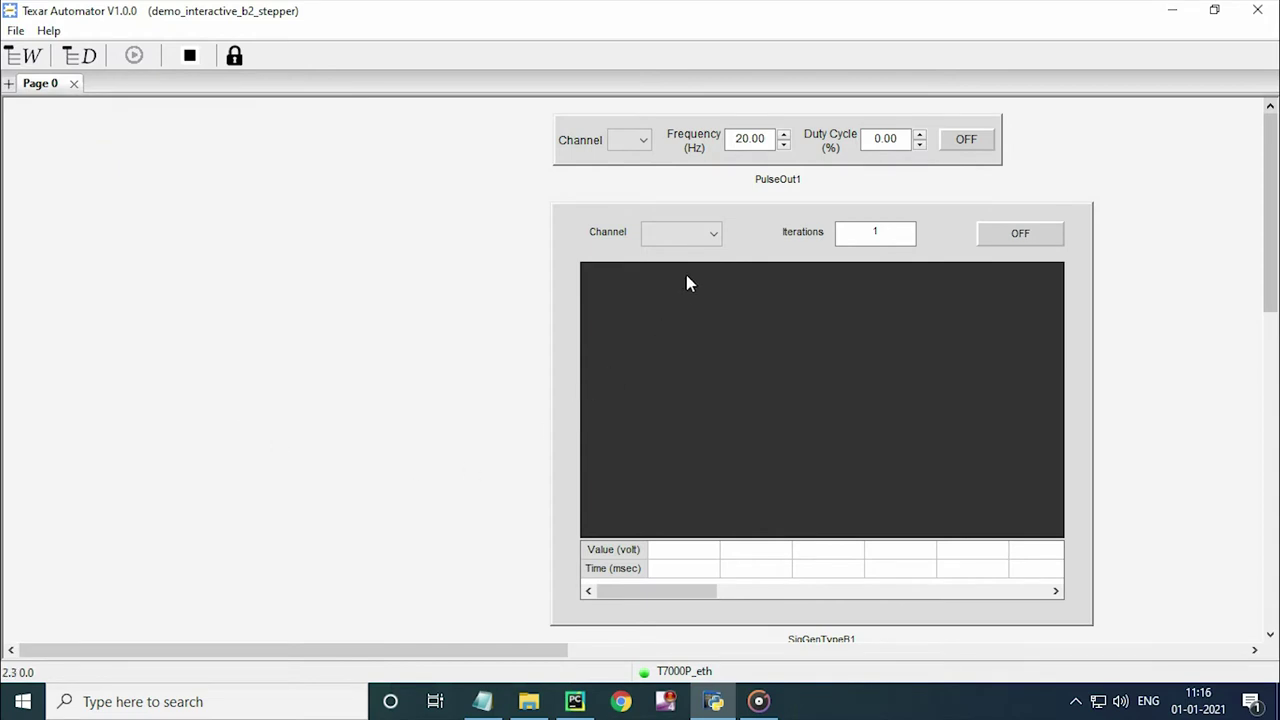
Set the signal generator's channel to AO1 and enter waveform points of 0 V at 0 ms and 5 V at 500 ms.
{"action": "left_click", "coordinate": [700, 235]}
{"action": "left_click", "coordinate": [700, 256]}
{"action": "left_click", "coordinate": [679, 551]}
{"action": "type", "text": "0"}
{"action": "left_click", "coordinate": [670, 570]}
{"action": "type", "text": "0"}
{"action": "left_click", "coordinate": [740, 556]}
{"action": "type", "text": "5"}
{"action": "left_click", "coordinate": [737, 575]}
{"action": "type", "text": "500"}
Add waveform points of 0 V at 700 ms and 0 V at 1000 ms, and set the iterations to 10.
{"action": "left_click", "coordinate": [806, 553]}
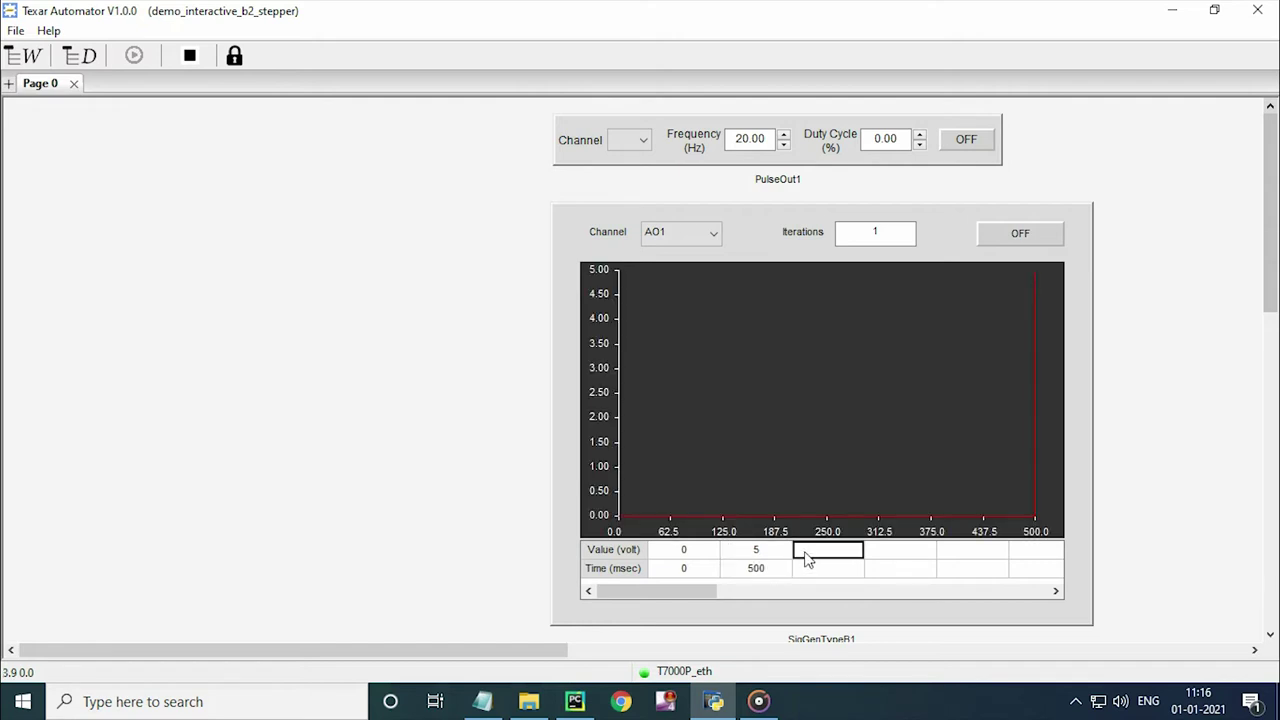
{"action": "type", "text": "0"}
{"action": "left_click", "coordinate": [808, 576]}
{"action": "type", "text": "700"}
{"action": "left_click", "coordinate": [877, 555]}
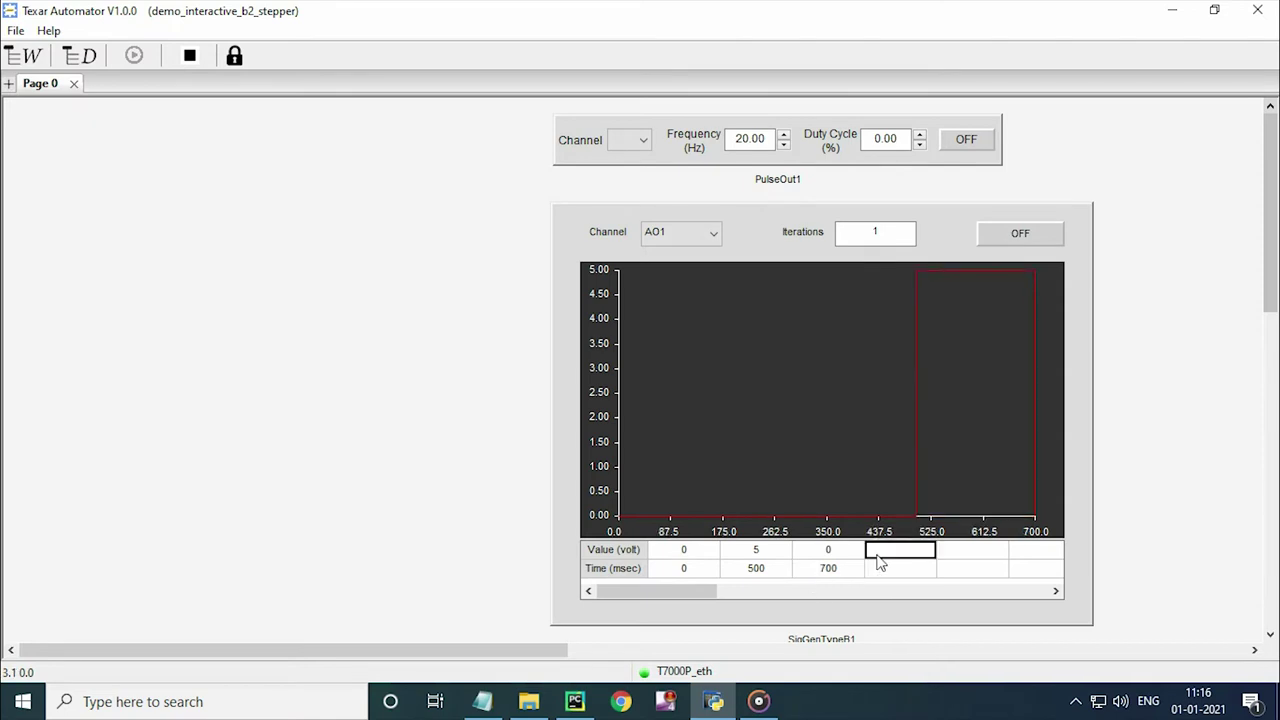
{"action": "type", "text": "0"}
{"action": "left_click", "coordinate": [884, 573]}
{"action": "type", "text": "1000"}
{"action": "left_click", "coordinate": [948, 572]}
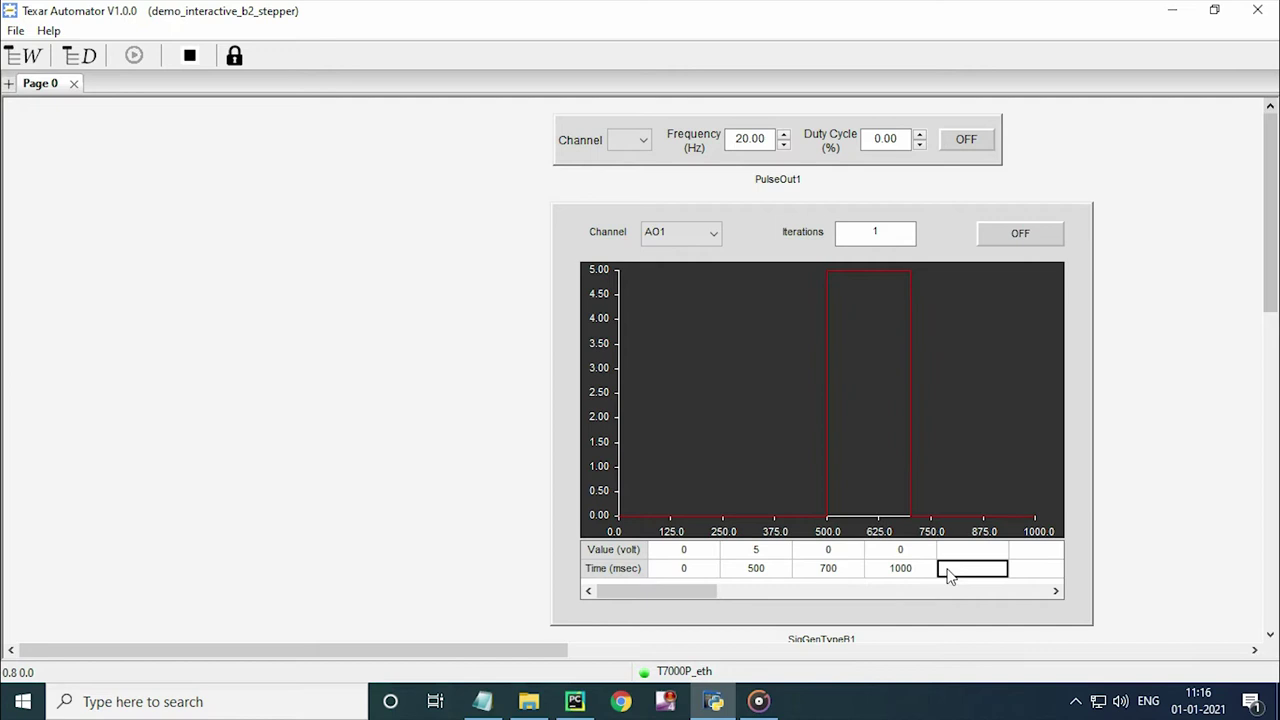
{"action": "left_click", "coordinate": [890, 236]}
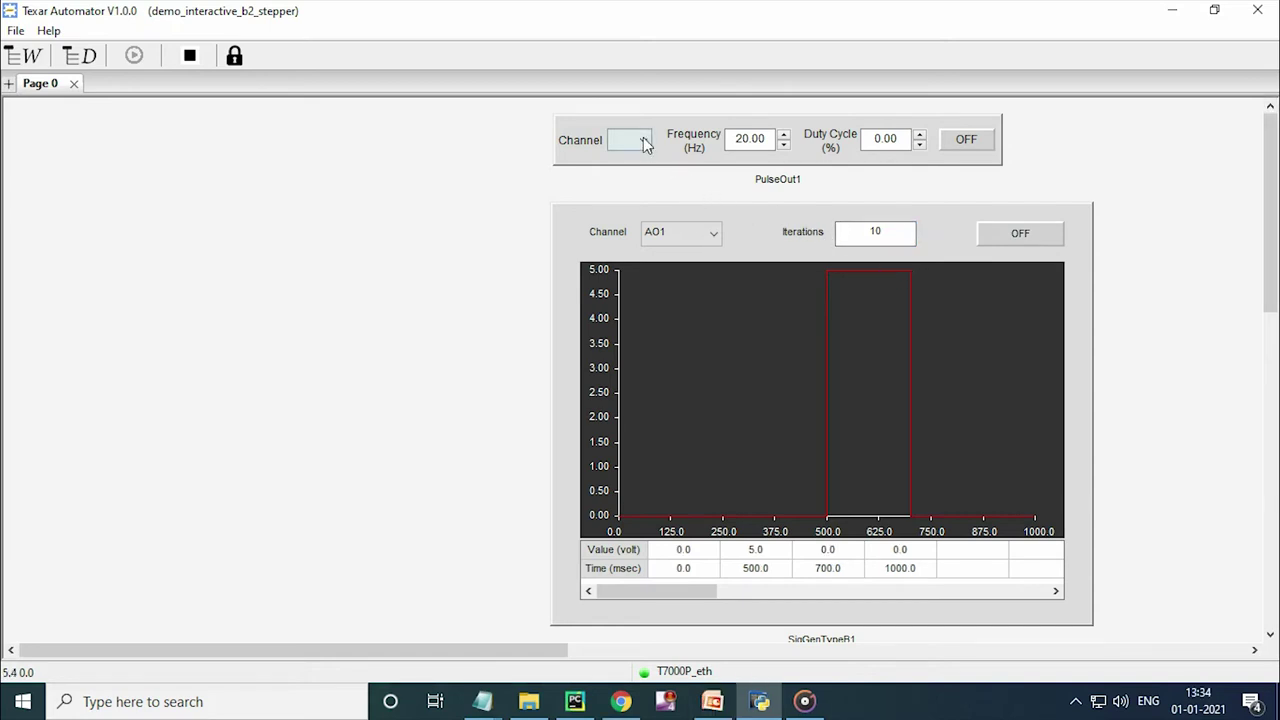
Select channel PO1 for the PulseOut widget and switch on both the pulse output and the signal generator.
{"action": "left_click", "coordinate": [643, 140]}
{"action": "left_click", "coordinate": [643, 160]}
{"action": "left_click", "coordinate": [958, 142]}
{"action": "left_click", "coordinate": [1003, 236]}
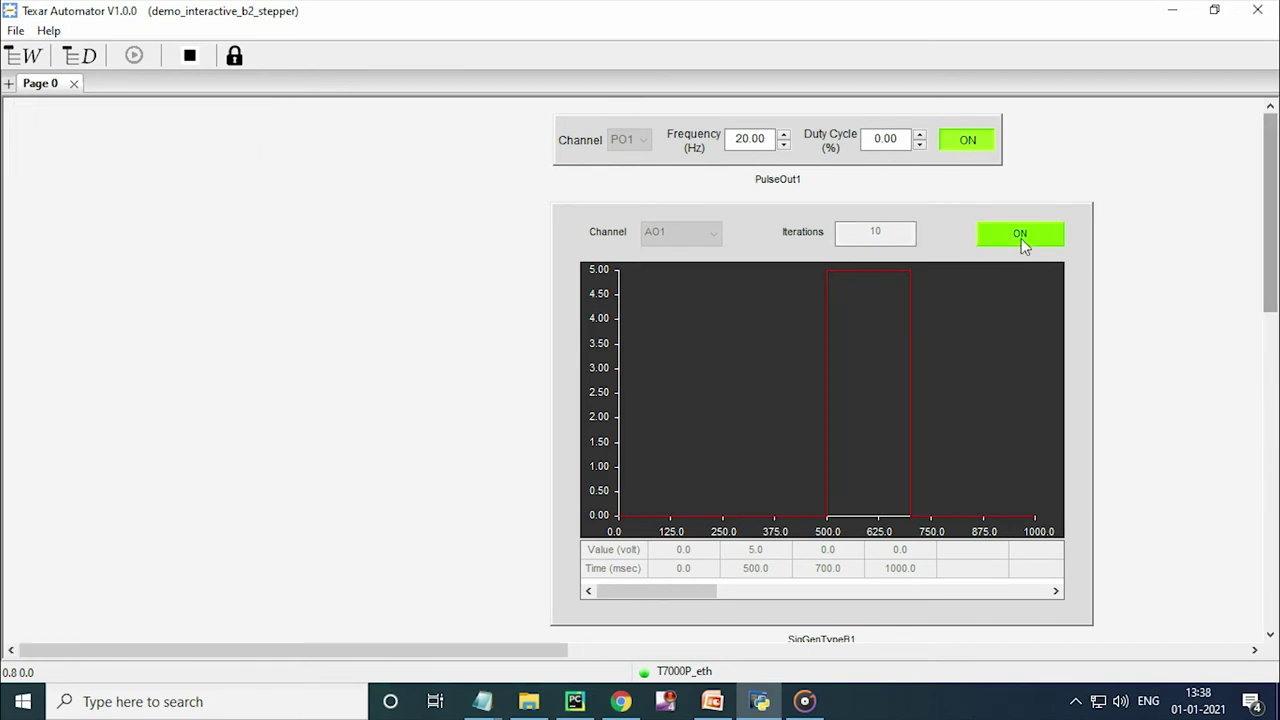
Switch off both outputs and run them again with the signal generator's iterations set to 5.
{"action": "left_click", "coordinate": [1021, 238]}
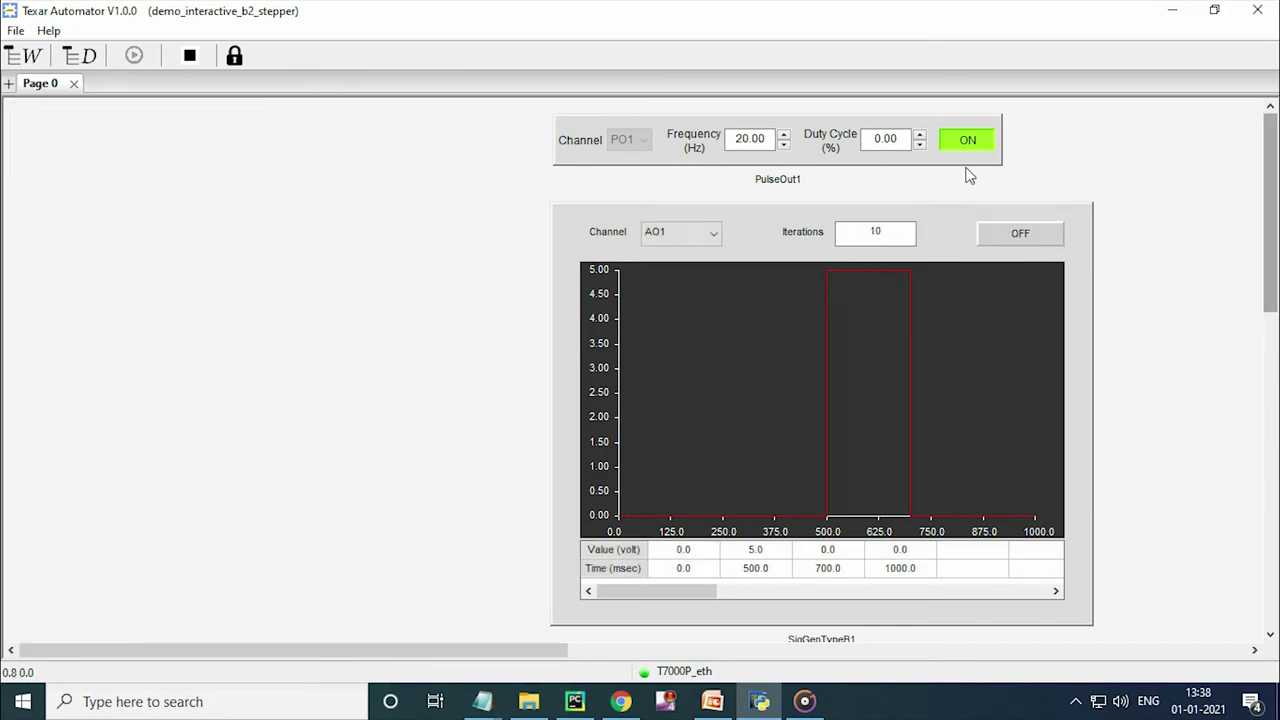
{"action": "left_click", "coordinate": [966, 141]}
{"action": "left_click_drag", "start_coordinate": [889, 231], "coordinate": [868, 231]}
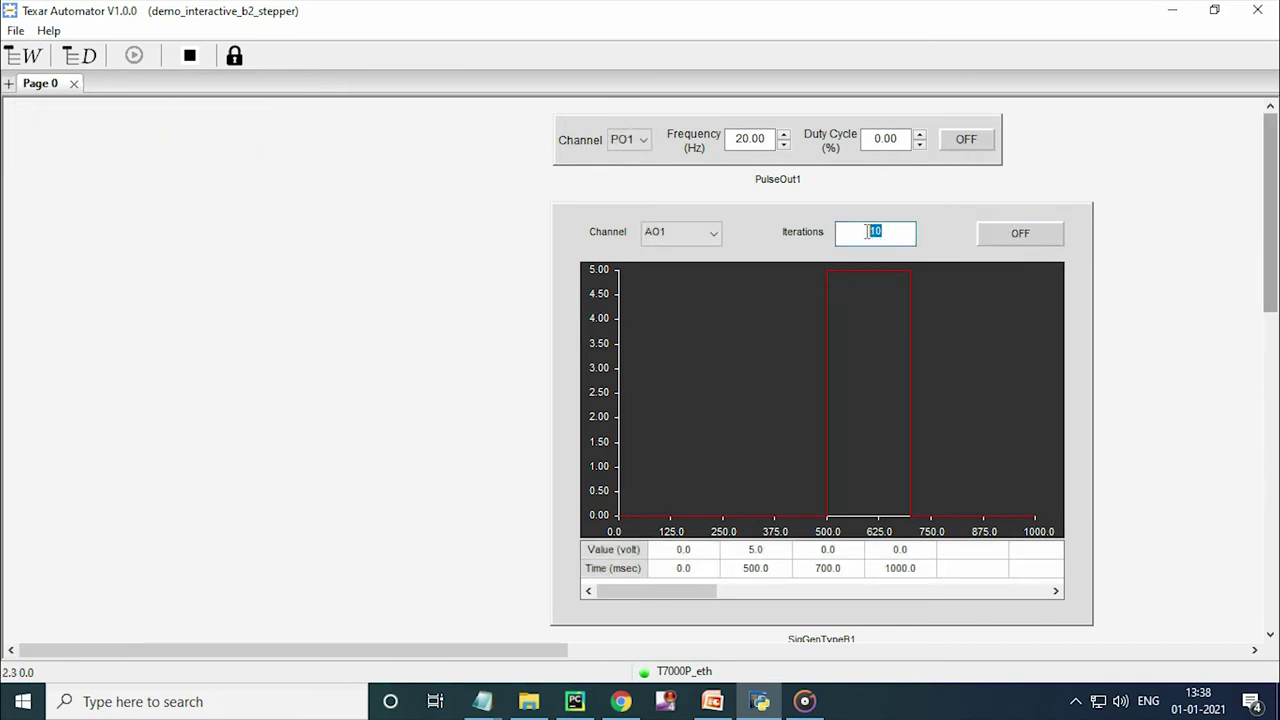
{"action": "type", "text": "5"}
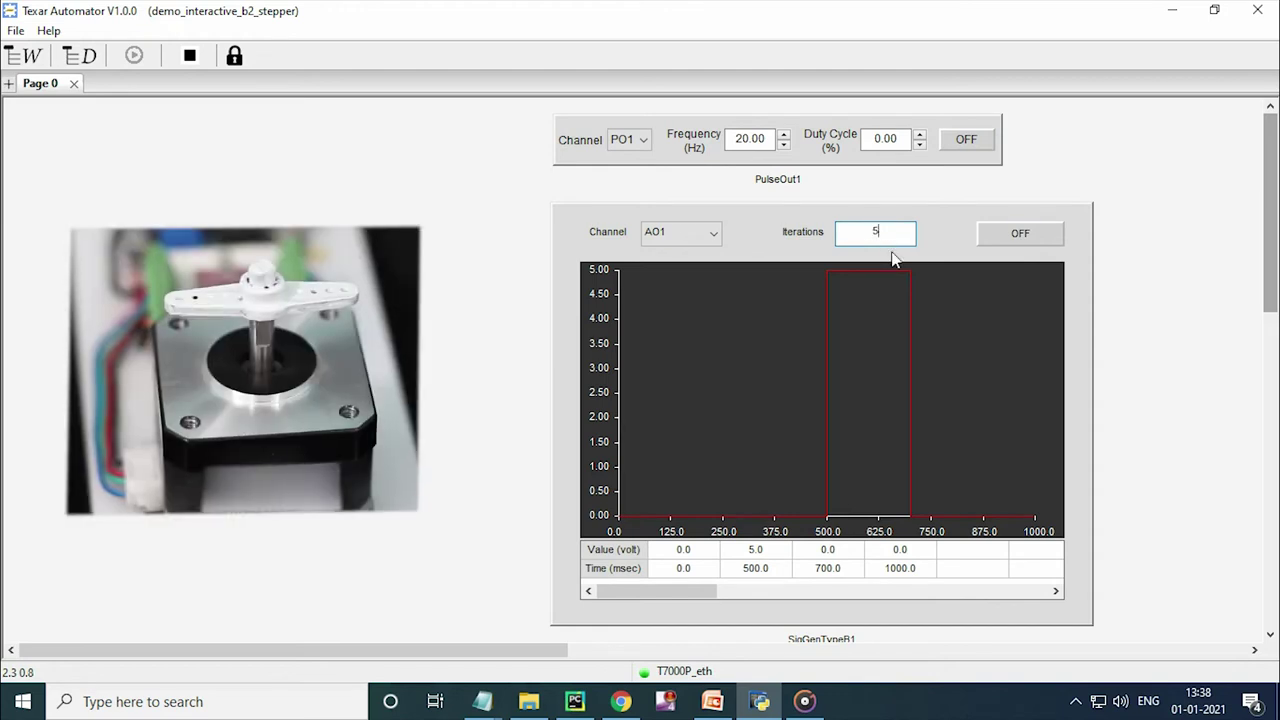
{"action": "left_click", "coordinate": [966, 141]}
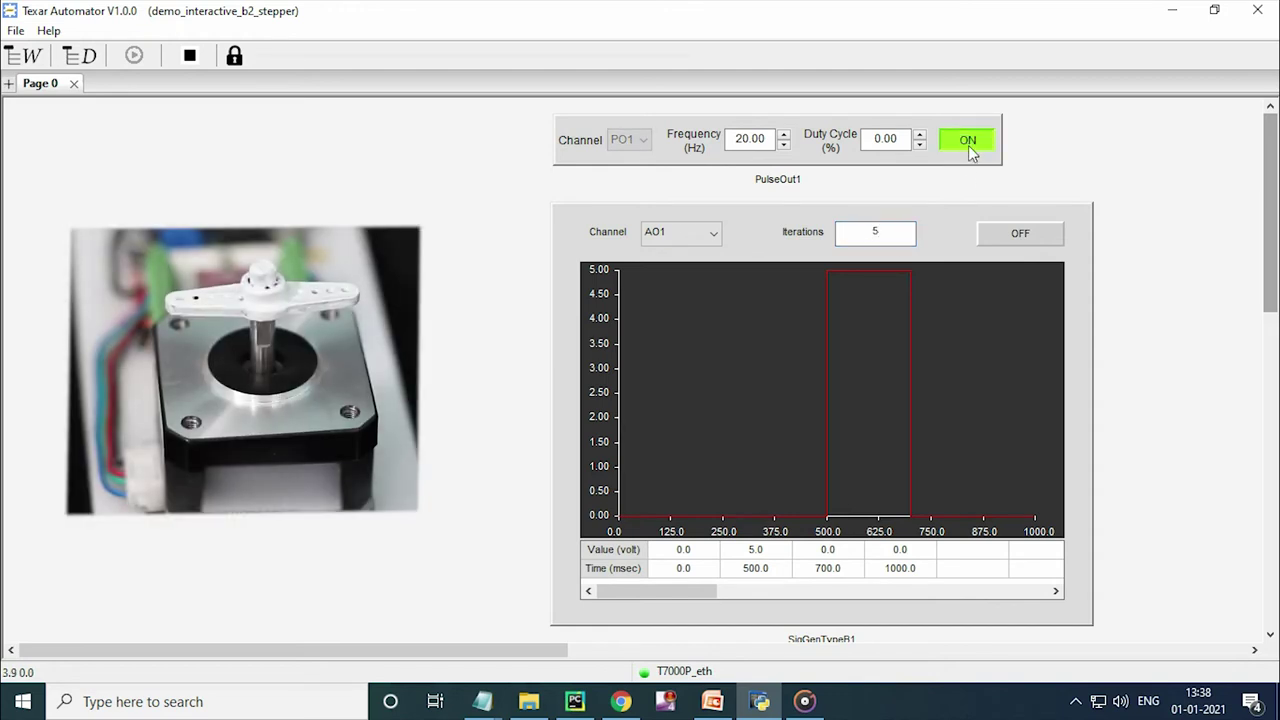
{"action": "left_click", "coordinate": [997, 232]}
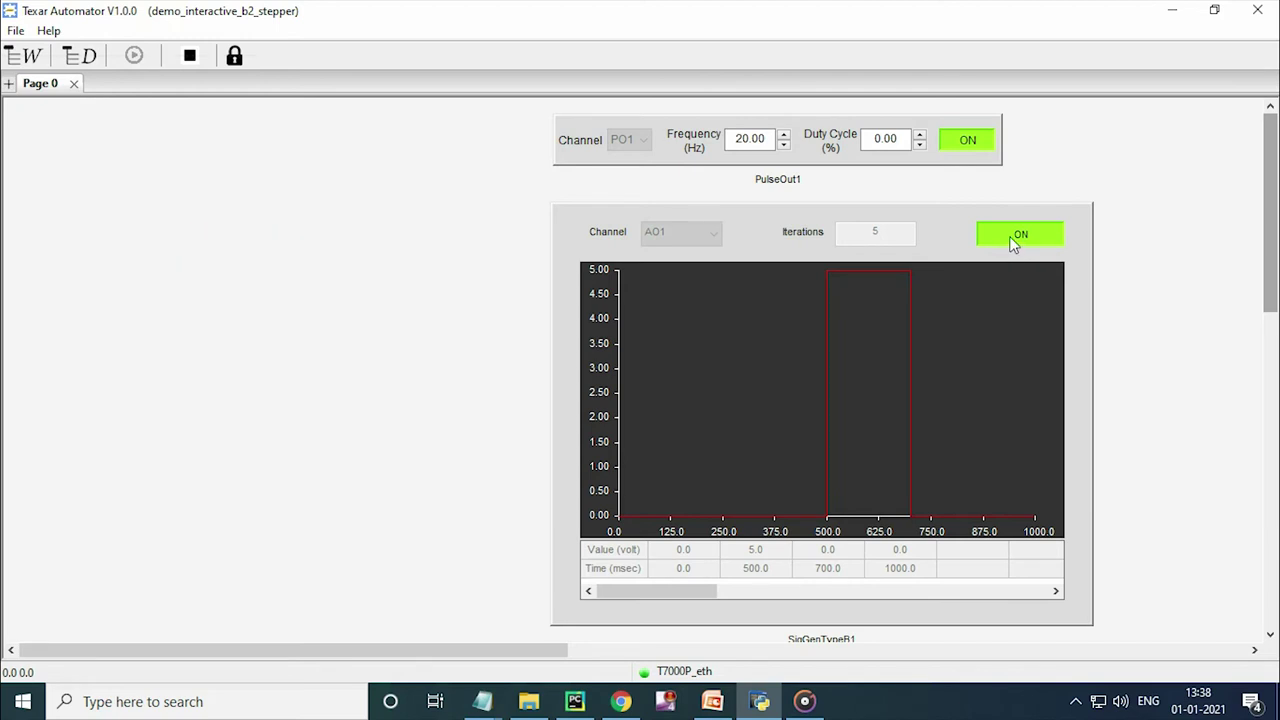
Switch off both outputs and run them again with the PulseOut duty cycle set to 100%.
{"action": "left_click", "coordinate": [1014, 237]}
{"action": "left_click", "coordinate": [984, 148]}
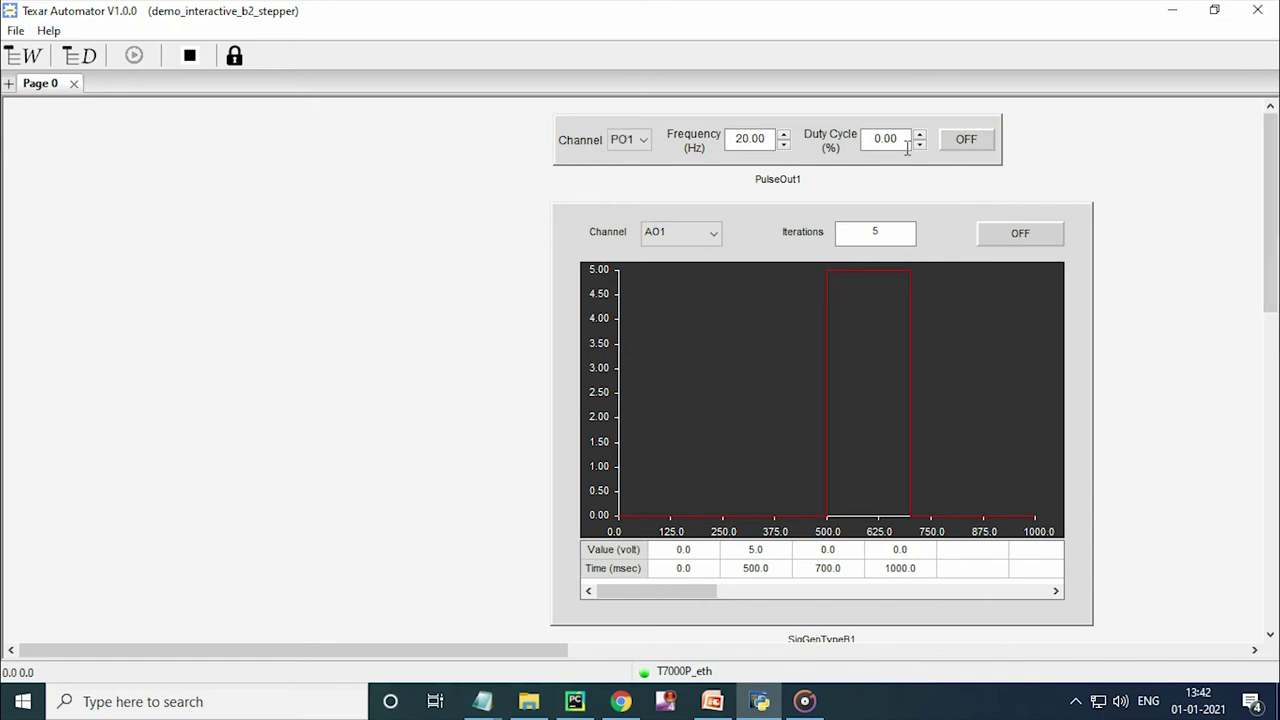
{"action": "double_click", "coordinate": [902, 139]}
{"action": "type", "text": "100"}
{"action": "key", "text": "Return"}
{"action": "left_click", "coordinate": [958, 144]}
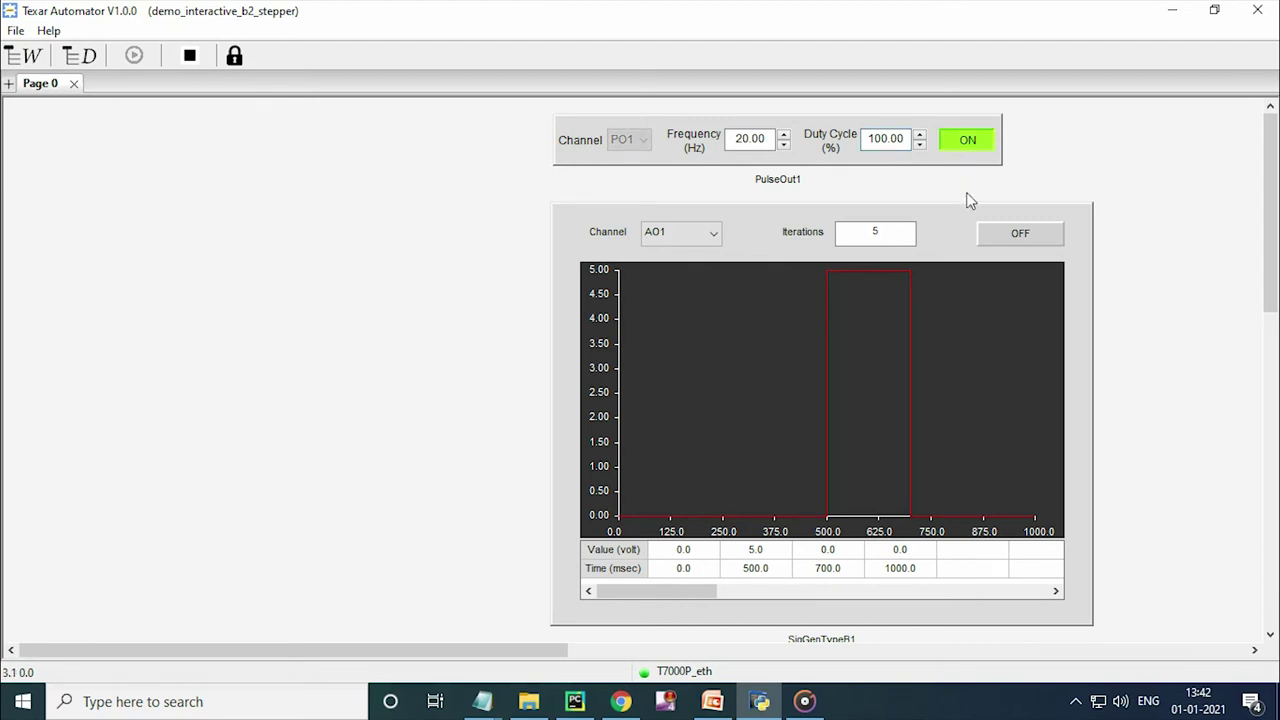
{"action": "left_click", "coordinate": [996, 240]}
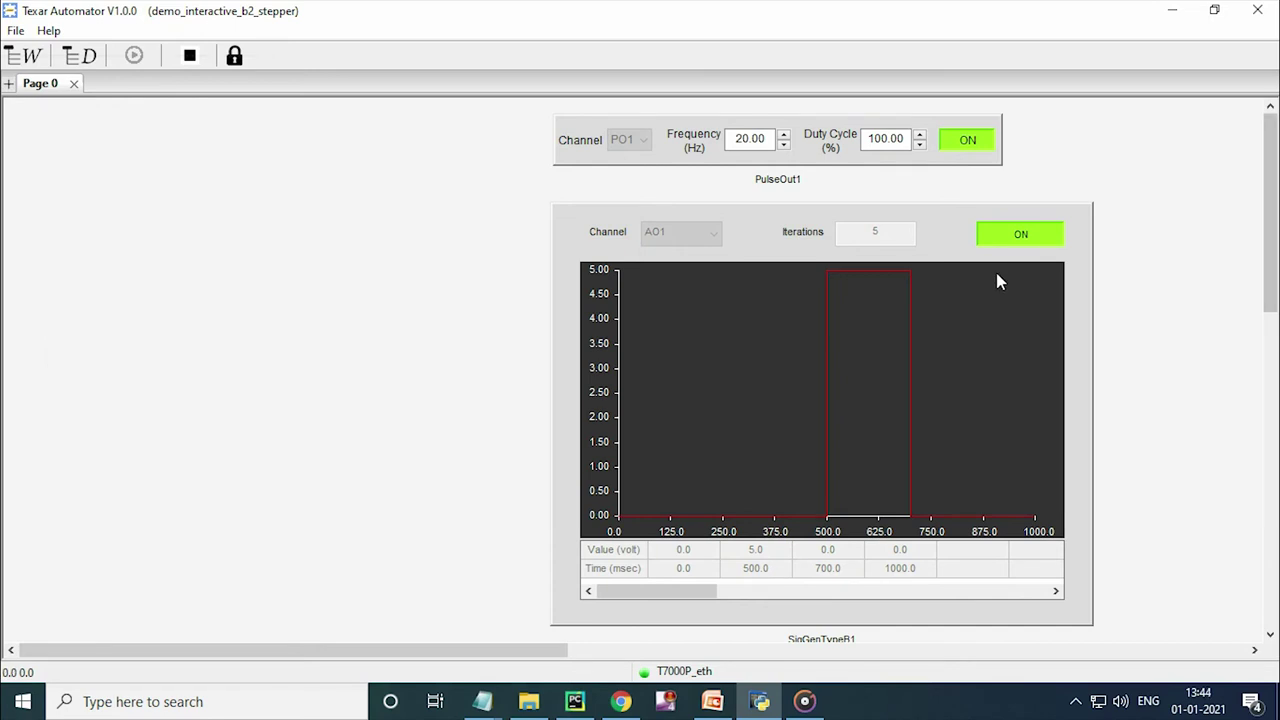
Switch off both outputs, then unlock the page and delete the PulseOut and SigGenTypeB widgets.
{"action": "left_click", "coordinate": [962, 145]}
{"action": "left_click", "coordinate": [1001, 239]}
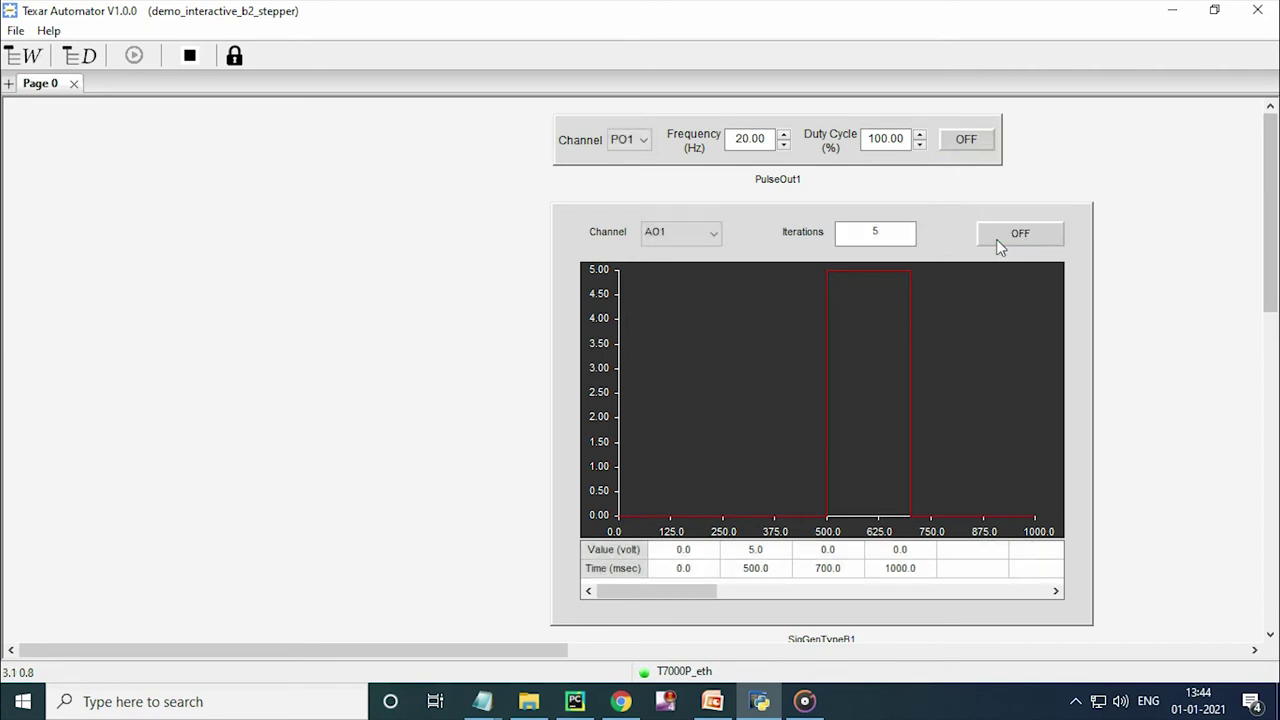
{"action": "left_click", "coordinate": [236, 56]}
{"action": "right_click", "coordinate": [820, 143]}
{"action": "left_click", "coordinate": [841, 180]}
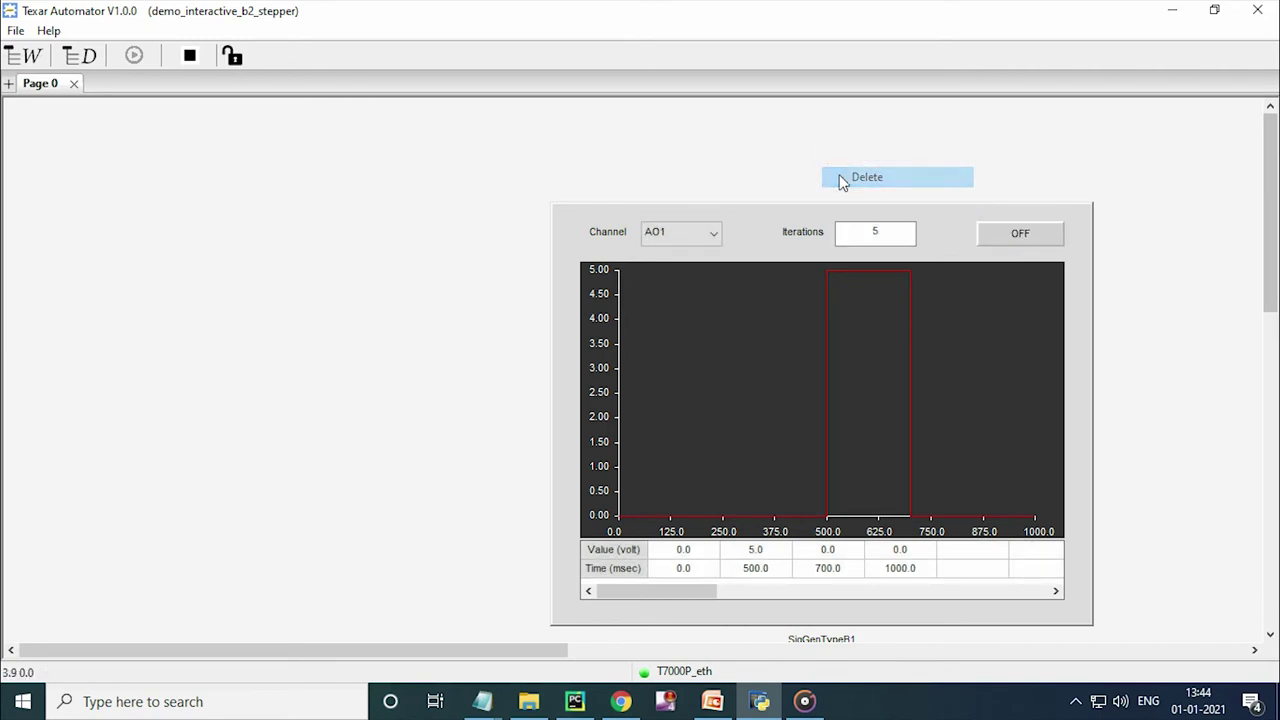
{"action": "right_click", "coordinate": [802, 318]}
{"action": "left_click", "coordinate": [816, 350]}
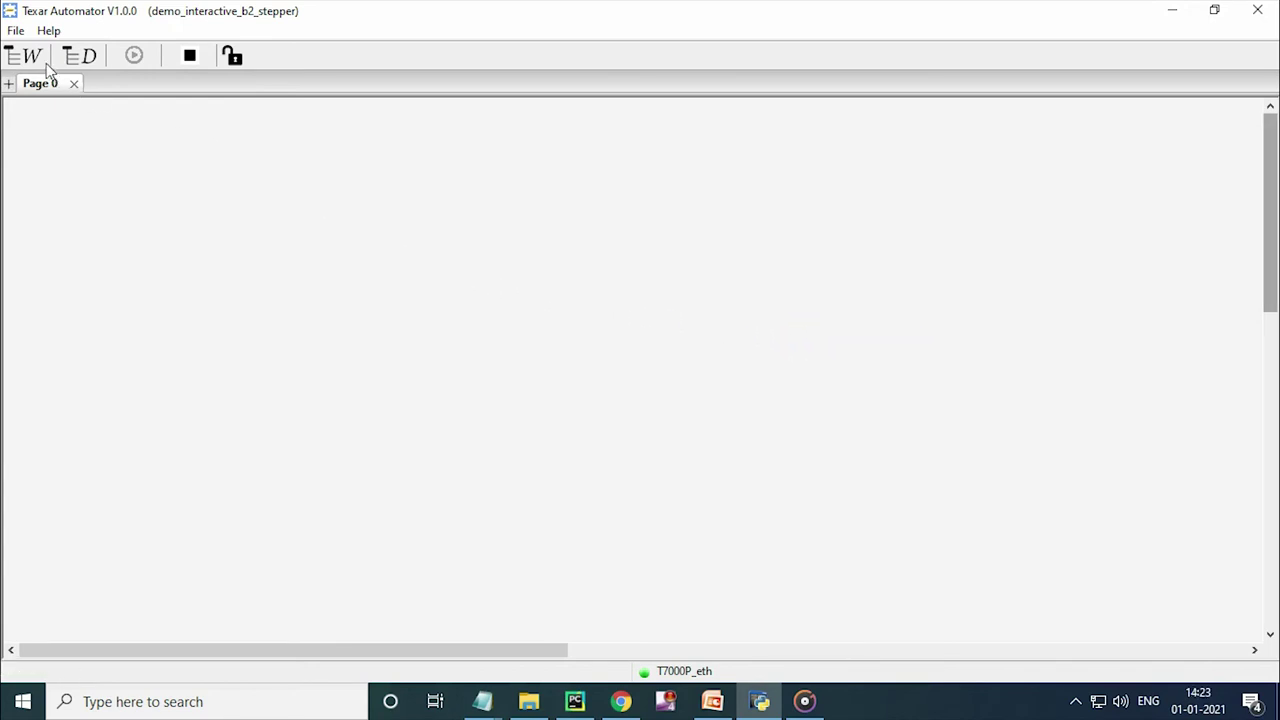
Add a Grid widget and a Button widget from the generic widget tree to the middle of the page.
{"action": "left_click", "coordinate": [32, 56]}
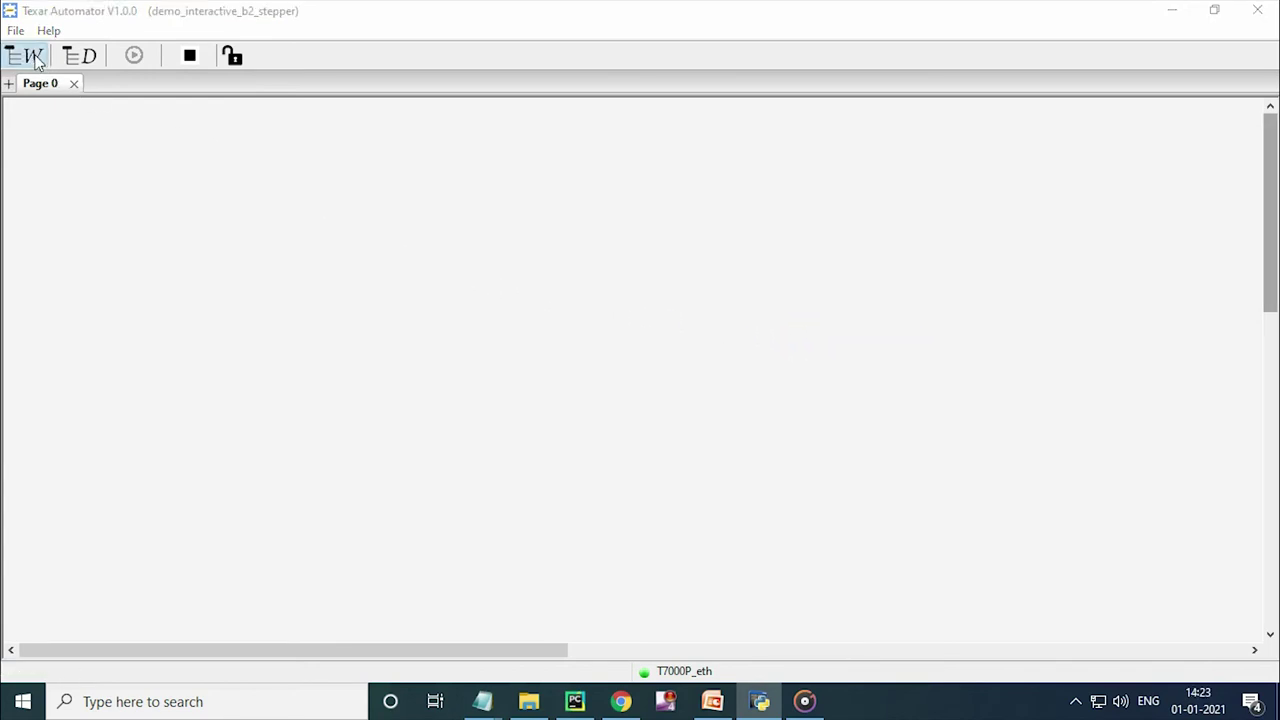
{"action": "left_click", "coordinate": [96, 116]}
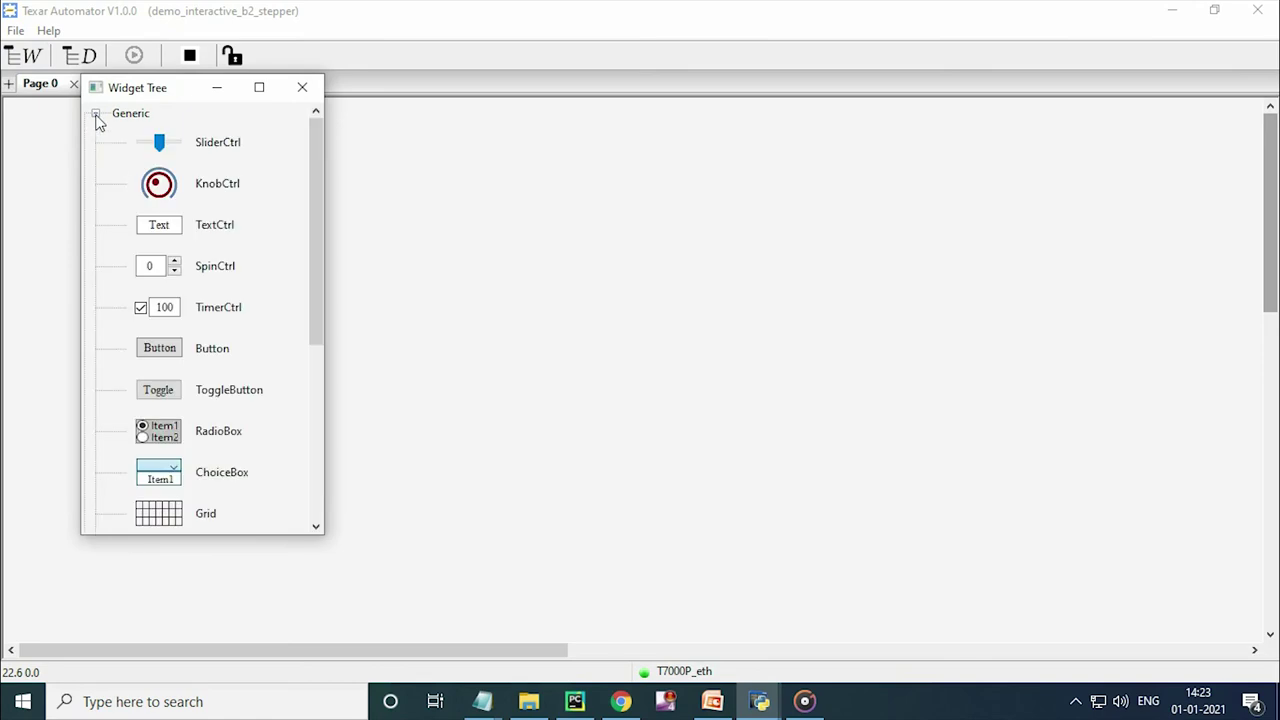
{"action": "left_click", "coordinate": [160, 513]}
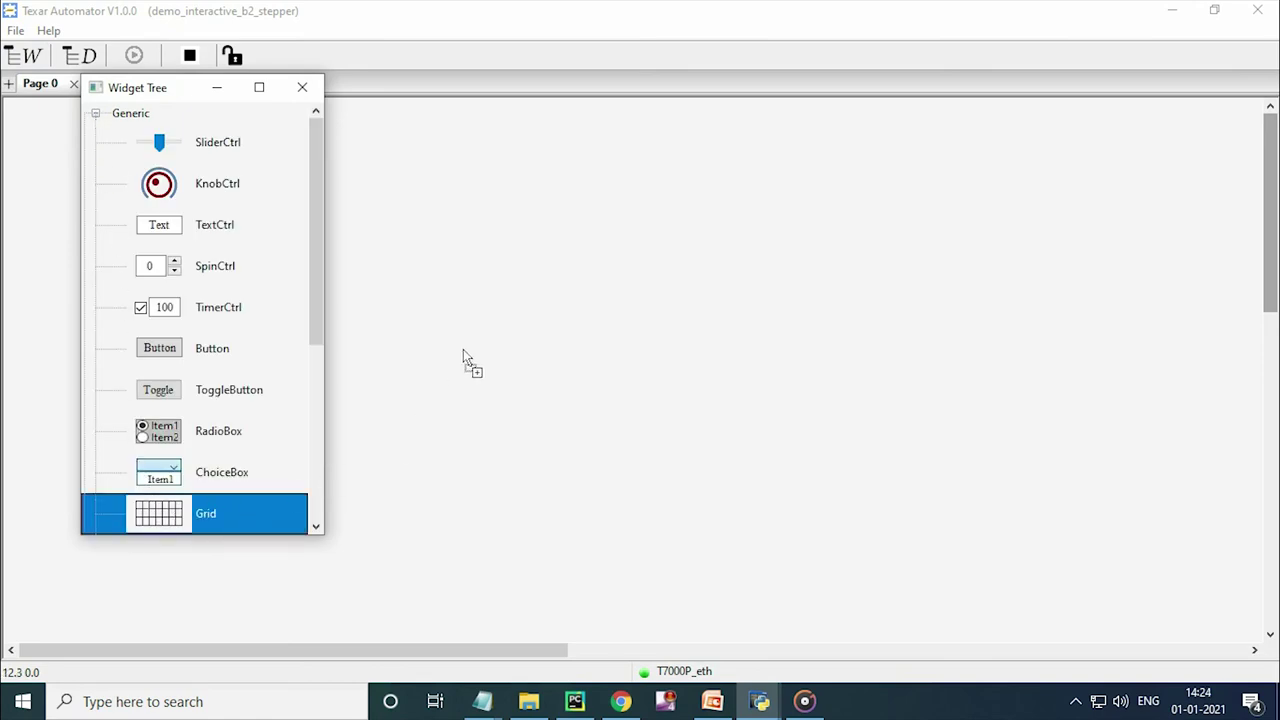
{"action": "left_click", "coordinate": [495, 260]}
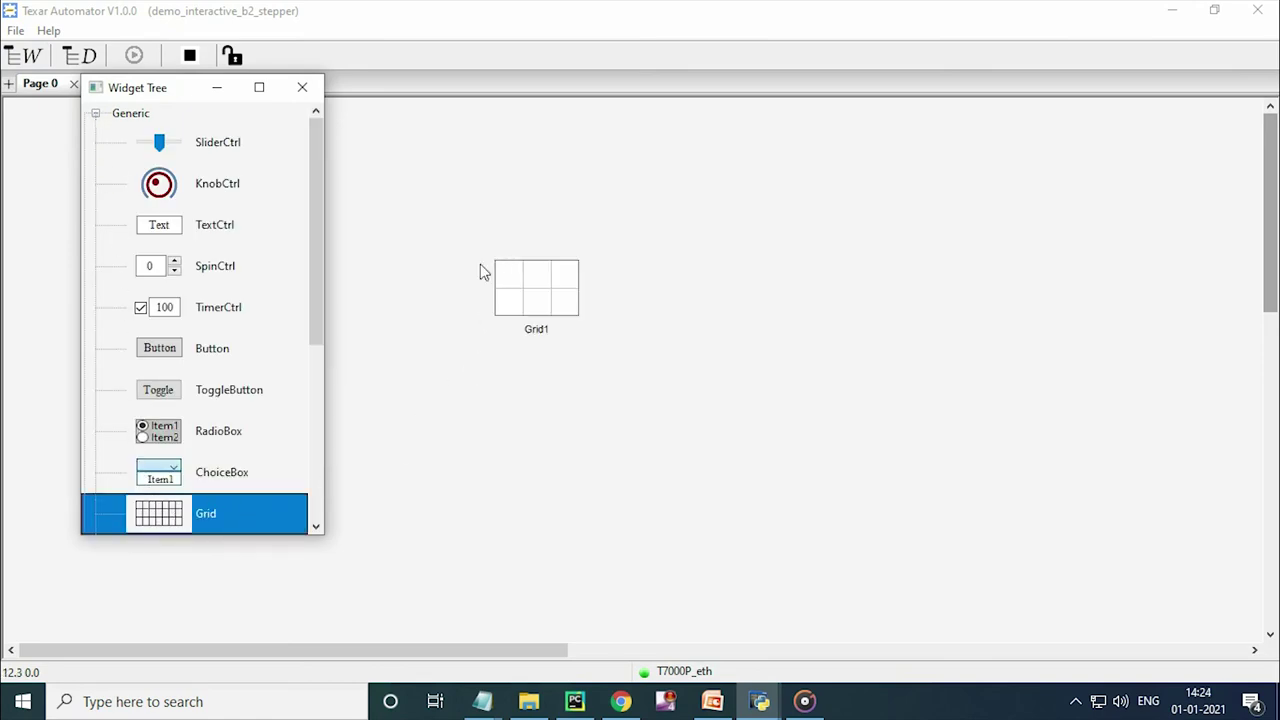
{"action": "left_click", "coordinate": [170, 352]}
{"action": "left_click", "coordinate": [652, 281]}
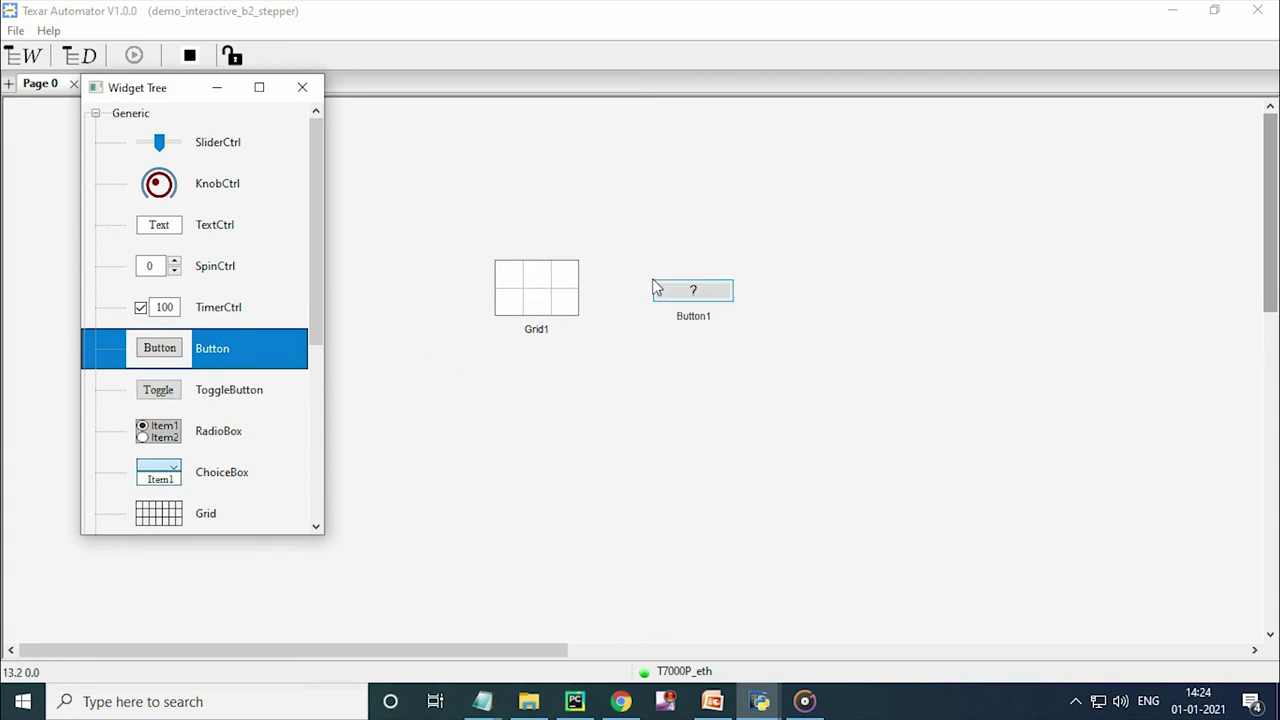
{"action": "left_click", "coordinate": [302, 89]}
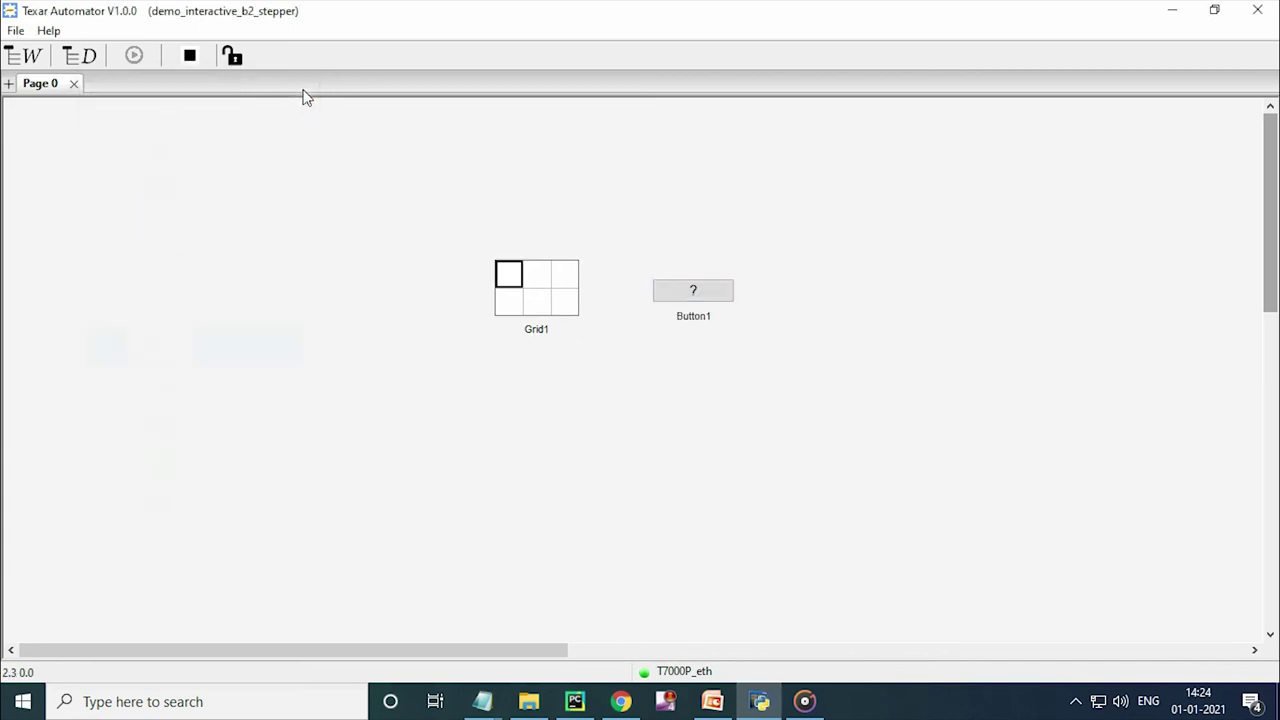
Assign the T7000P_eth device to both the grid and the button.
{"action": "right_click", "coordinate": [529, 301]}
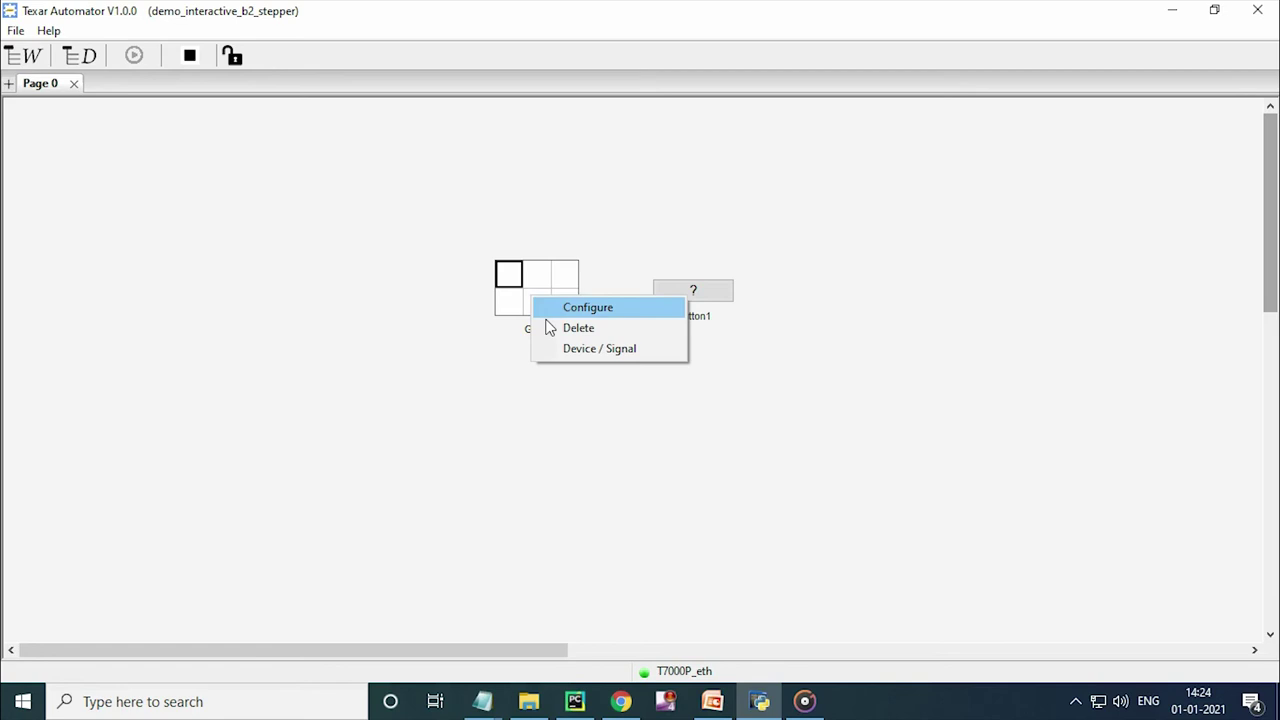
{"action": "left_click", "coordinate": [551, 349]}
{"action": "left_click", "coordinate": [77, 139]}
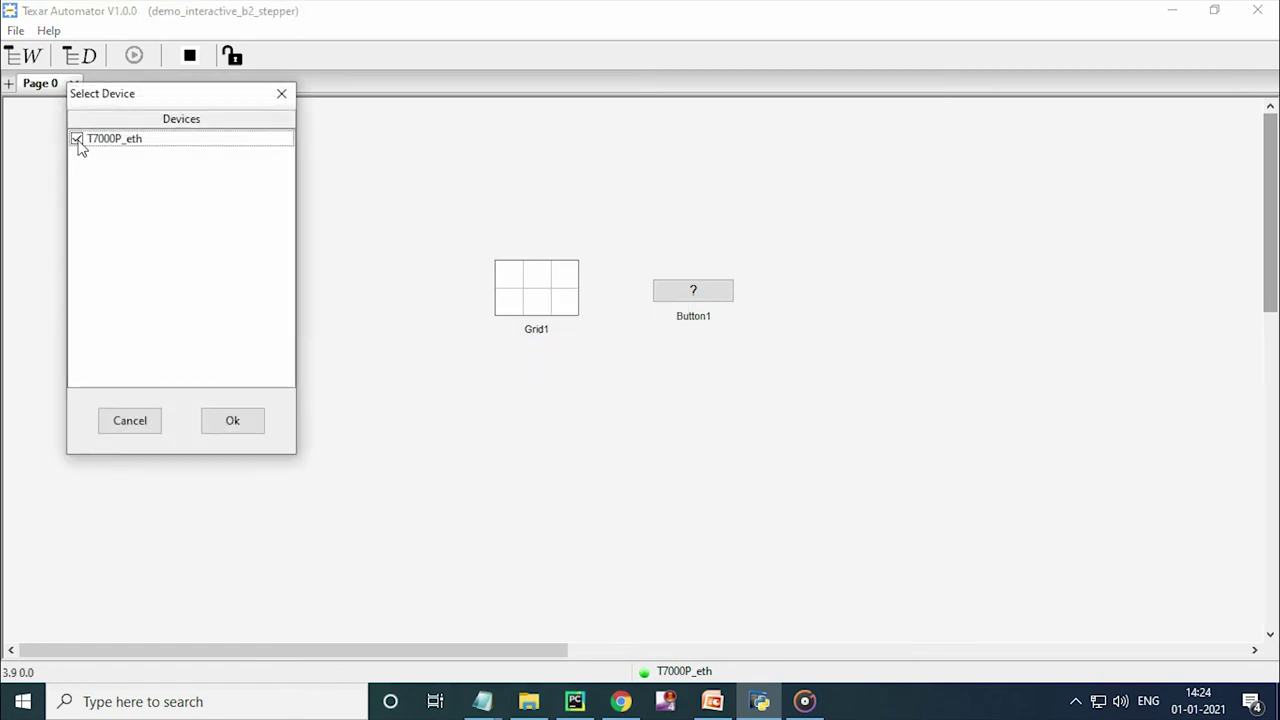
{"action": "left_click", "coordinate": [228, 414]}
{"action": "right_click", "coordinate": [689, 290]}
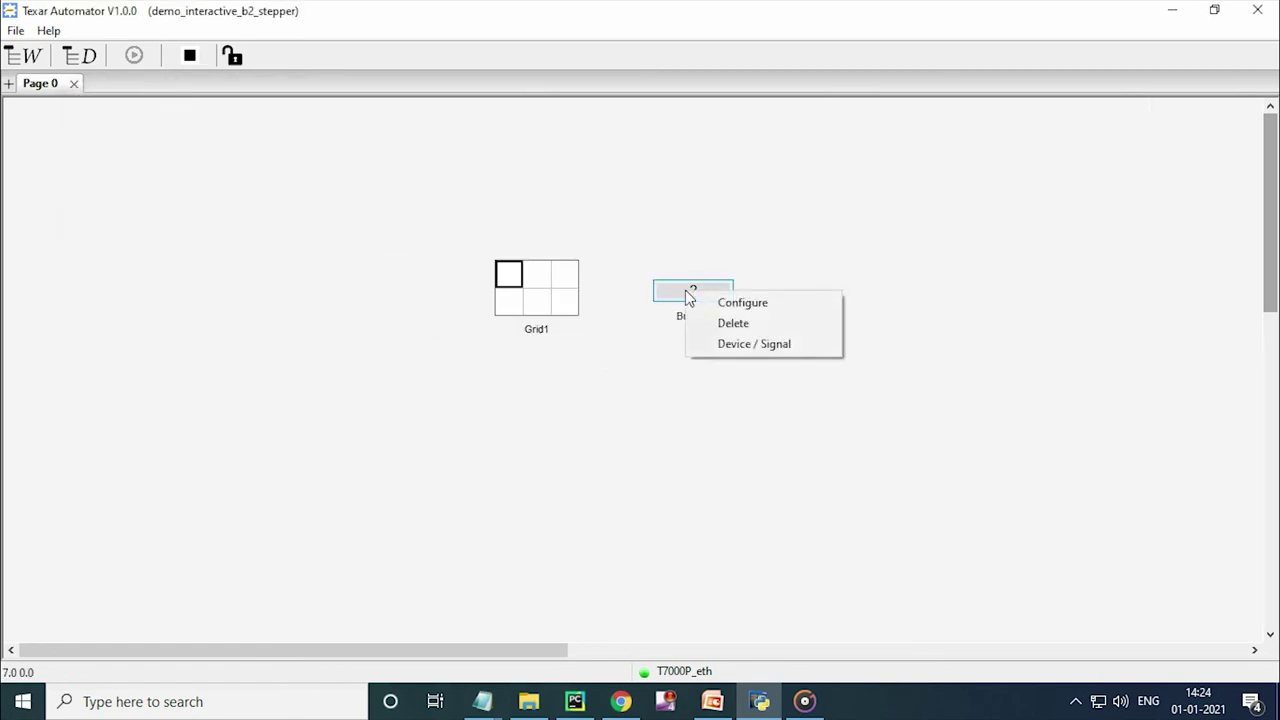
{"action": "left_click", "coordinate": [702, 345]}
{"action": "left_click", "coordinate": [79, 140]}
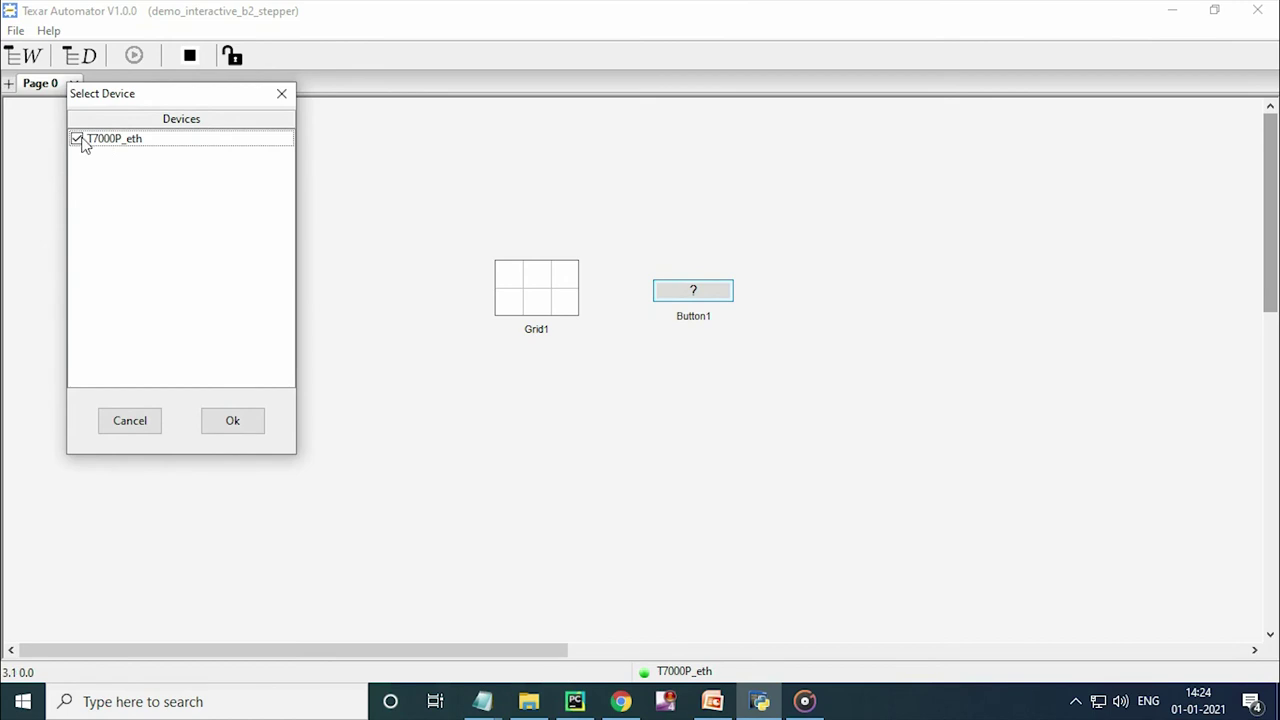
{"action": "left_click", "coordinate": [220, 417]}
Configure the grid as vertical with 5 rows, 2 columns and the titles Direction,Step, and enlarge it on the page.
{"action": "right_click", "coordinate": [532, 300]}
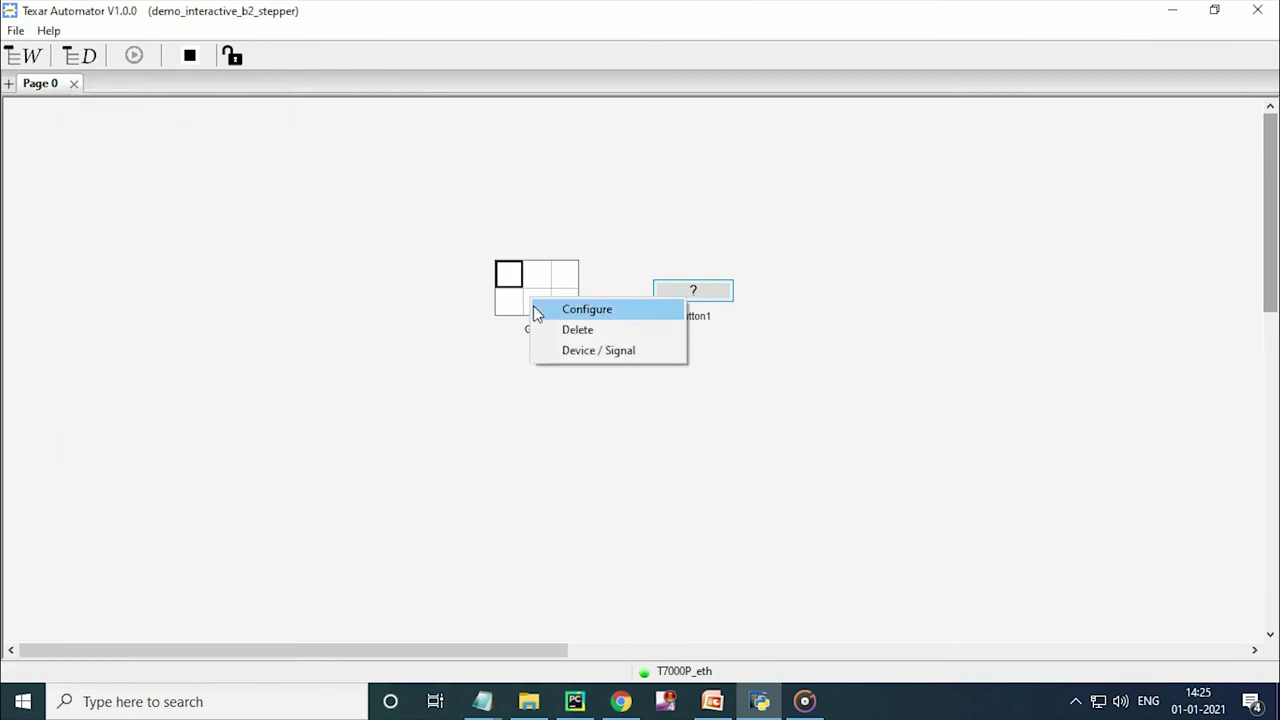
{"action": "left_click", "coordinate": [545, 310]}
{"action": "left_click", "coordinate": [228, 146]}
{"action": "left_click", "coordinate": [200, 176]}
{"action": "double_click", "coordinate": [288, 142]}
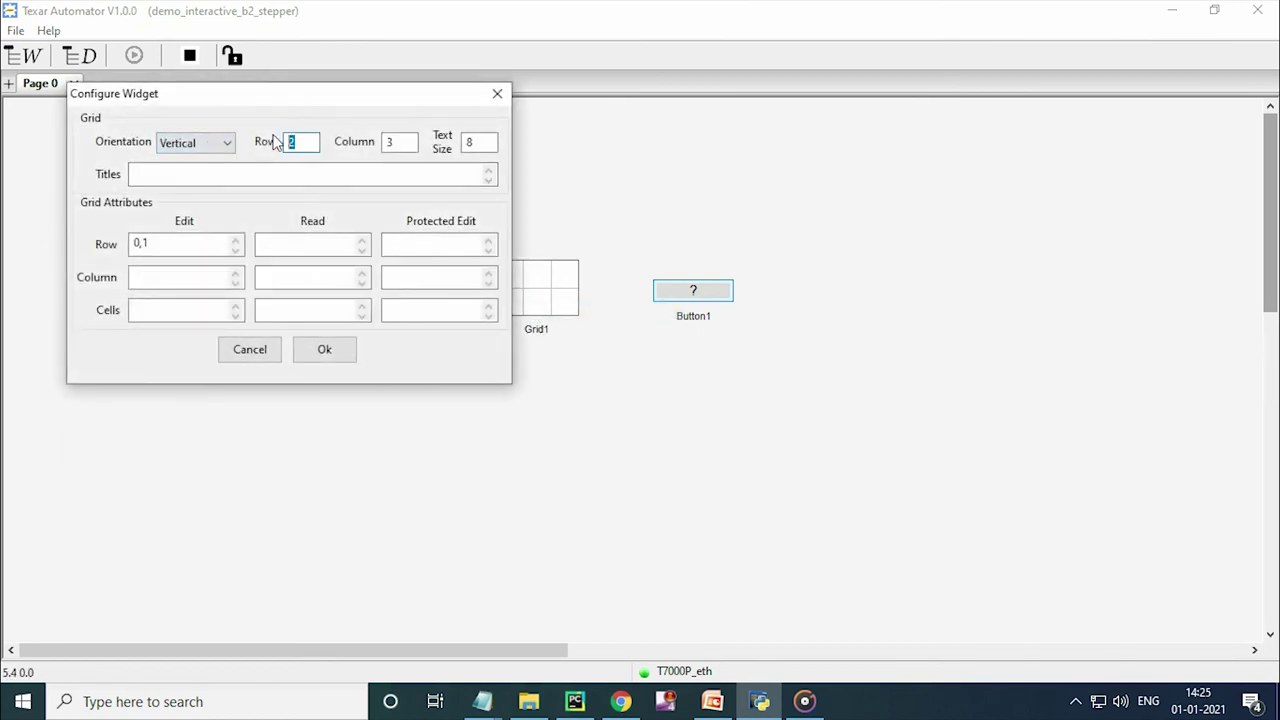
{"action": "type", "text": "5"}
{"action": "double_click", "coordinate": [386, 144]}
{"action": "type", "text": "2"}
{"action": "left_click", "coordinate": [314, 172]}
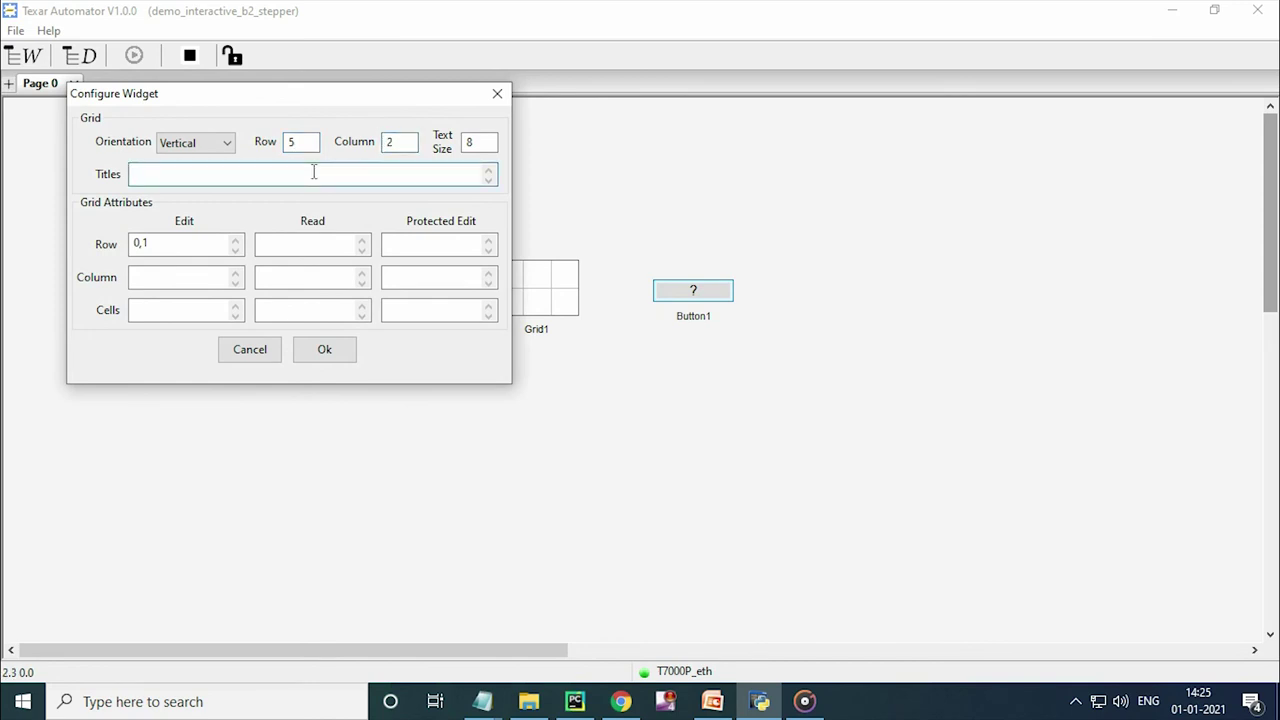
{"action": "type", "text": "Direction,Step"}
{"action": "left_click", "coordinate": [324, 349]}
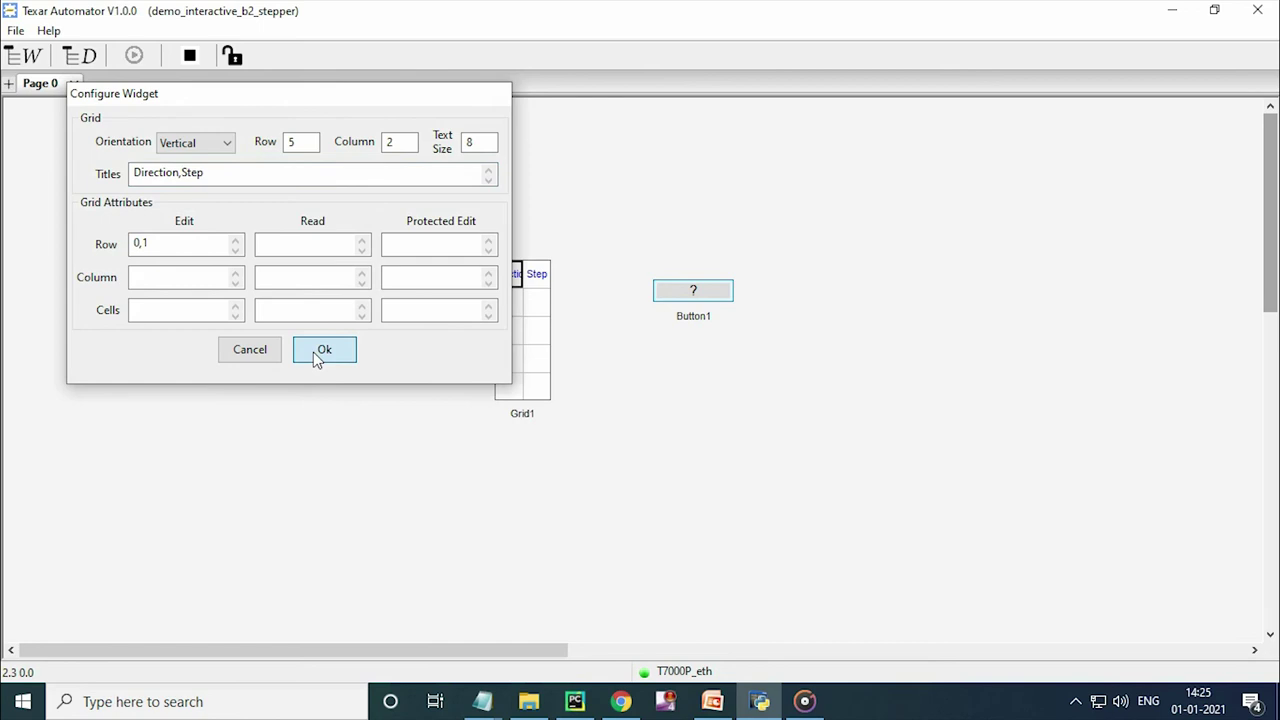
{"action": "left_click_drag", "start_coordinate": [546, 393], "coordinate": [645, 438]}
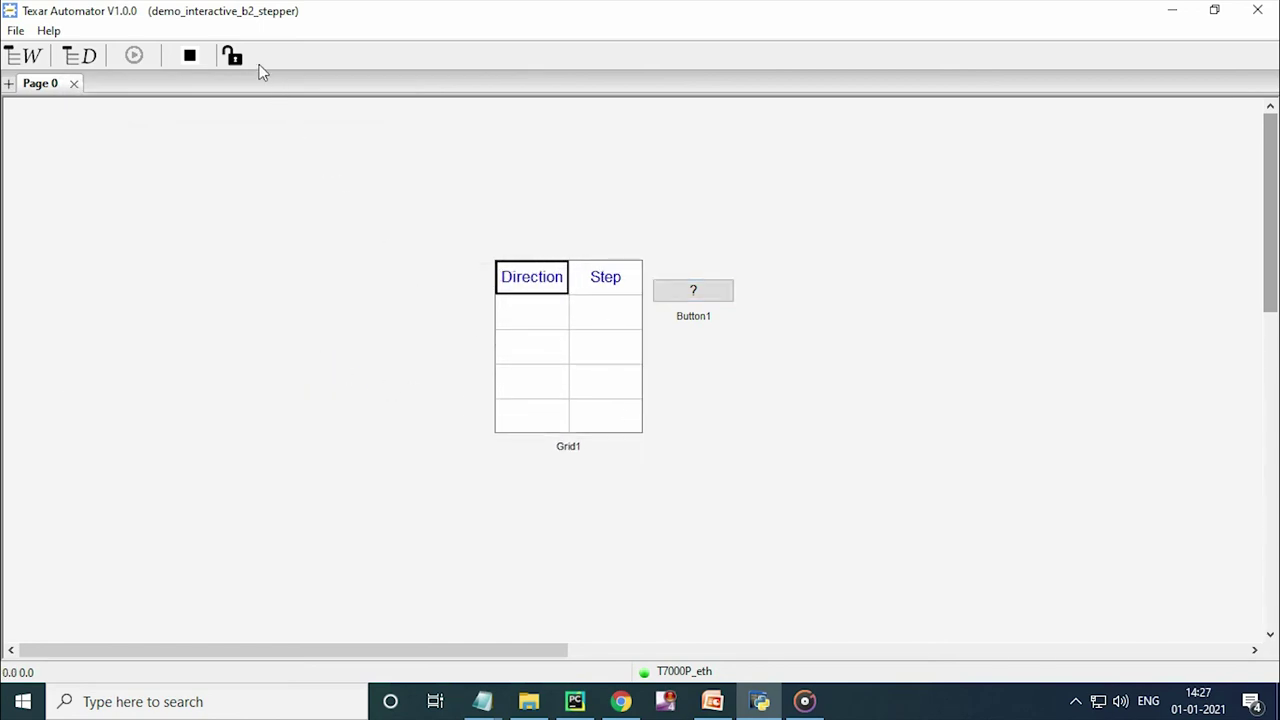
Lock the page and fill the grid's first two data rows with direction 1, step 7 and direction -1, step 10.
{"action": "left_click", "coordinate": [233, 55]}
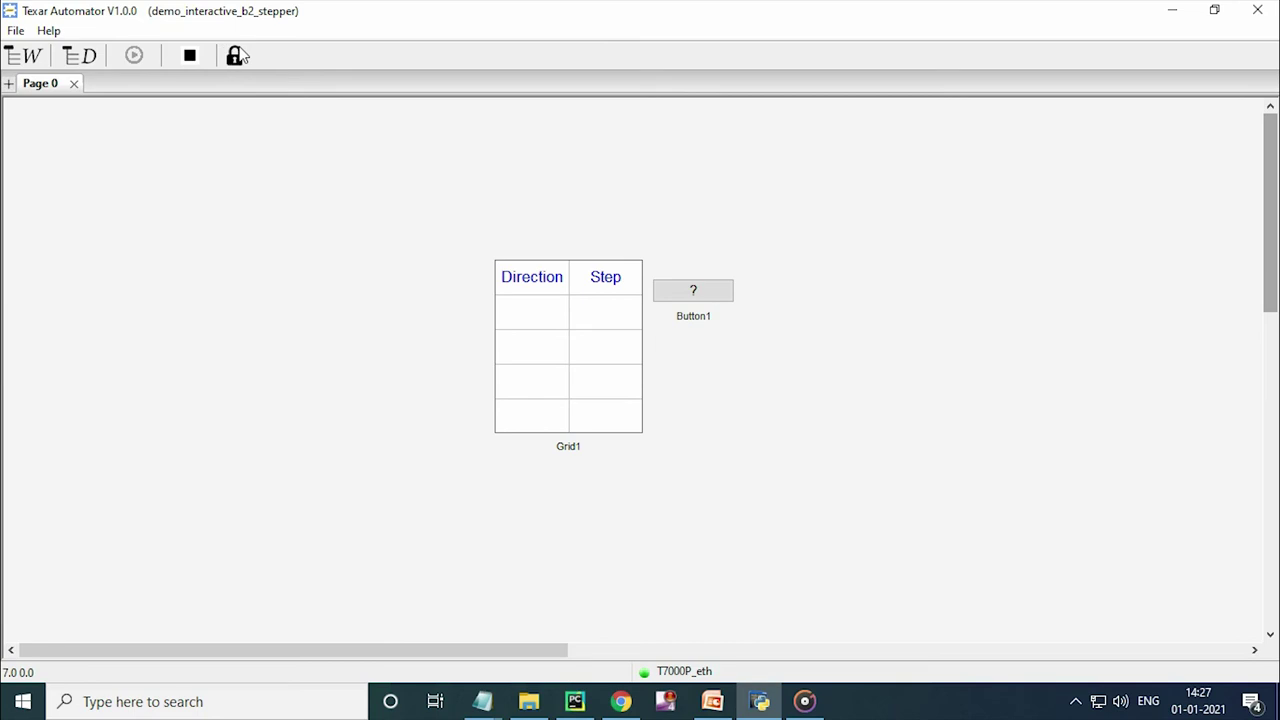
{"action": "left_click", "coordinate": [530, 316]}
{"action": "type", "text": "1"}
{"action": "left_click", "coordinate": [607, 320]}
{"action": "type", "text": "7"}
{"action": "left_click", "coordinate": [545, 350]}
{"action": "type", "text": "-1"}
{"action": "left_click", "coordinate": [587, 361]}
{"action": "type", "text": "10"}
Fill the grid's last two rows with direction 1, step 5 and direction -1, step 8.
{"action": "left_click", "coordinate": [530, 390]}
{"action": "type", "text": "1"}
{"action": "left_click", "coordinate": [592, 394]}
{"action": "type", "text": "5"}
{"action": "left_click", "coordinate": [547, 419]}
{"action": "type", "text": "-1"}
{"action": "left_click", "coordinate": [596, 424]}
{"action": "type", "text": "8"}
{"action": "left_click", "coordinate": [667, 456]}
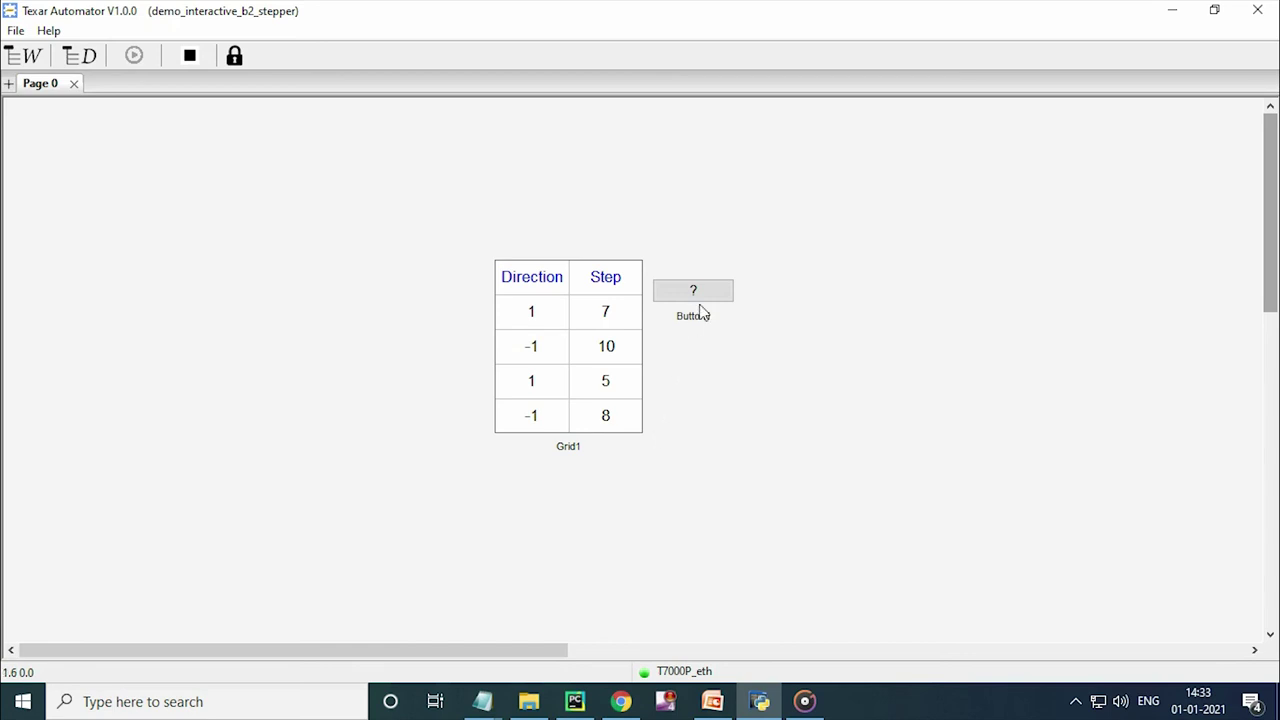
Set the button's label to Trigger.
{"action": "right_click", "coordinate": [707, 298]}
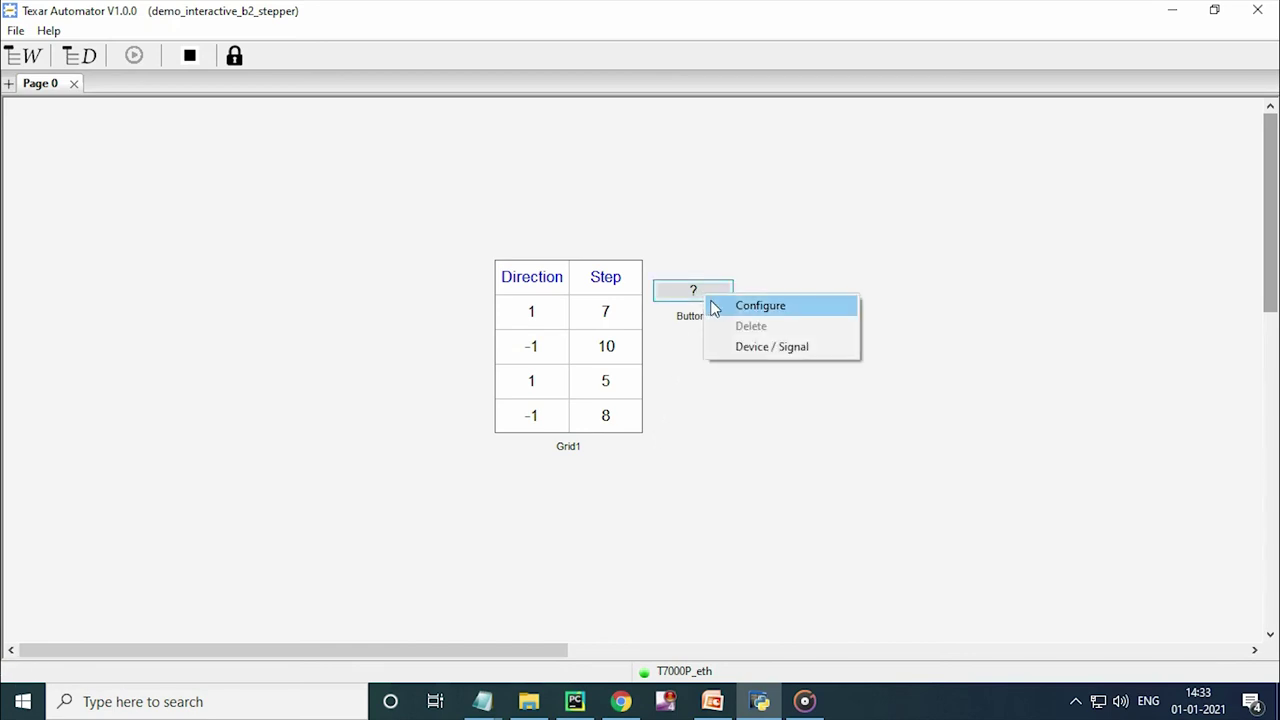
{"action": "left_click", "coordinate": [716, 306]}
{"action": "left_click", "coordinate": [223, 259]}
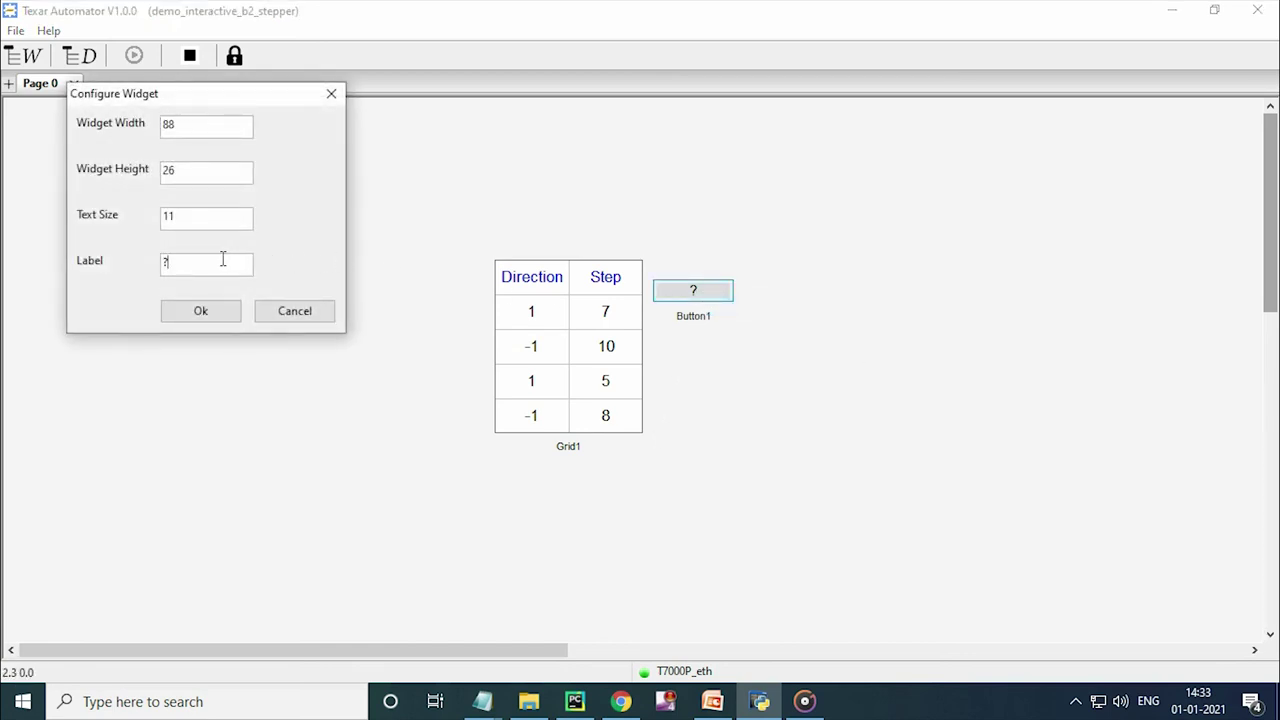
{"action": "key", "text": "BackSpace"}
{"action": "type", "text": "Trigger"}
{"action": "left_click", "coordinate": [229, 313]}
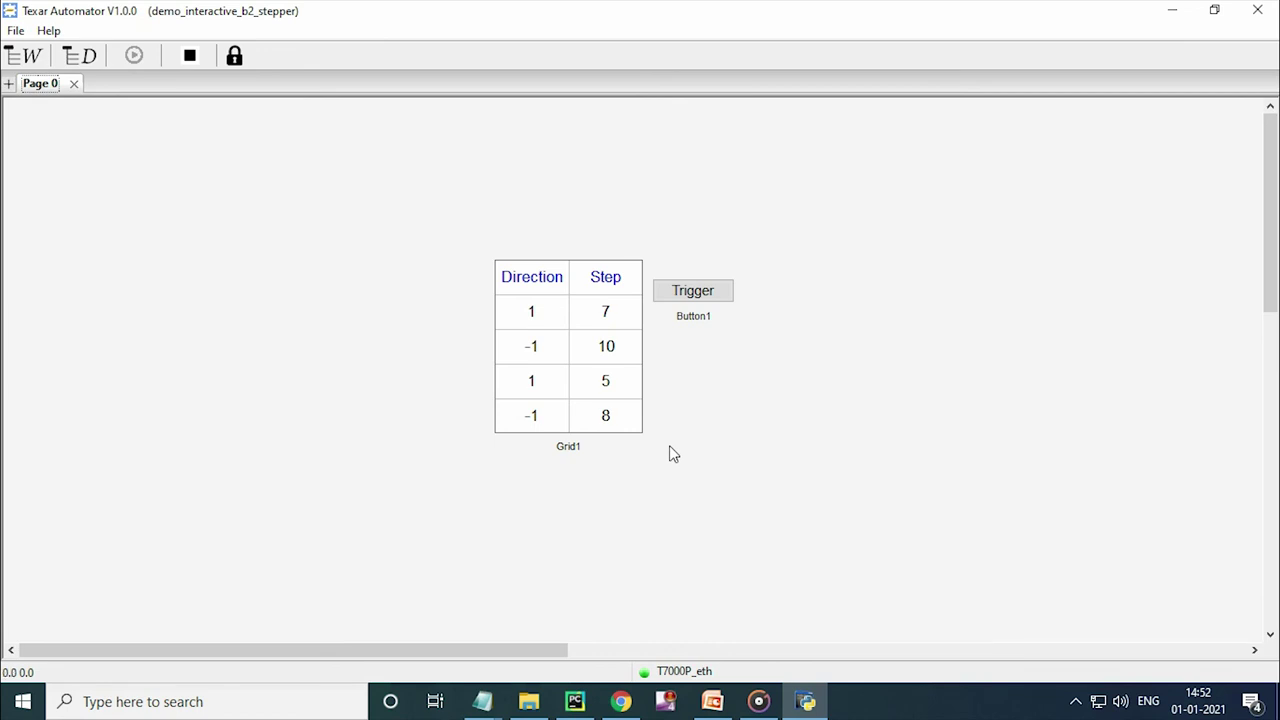
Switch to PyCharm, return to the Texar Automator page and trigger the motor sequence from the grid.
{"action": "left_click", "coordinate": [574, 701]}
{"action": "left_click", "coordinate": [690, 292]}
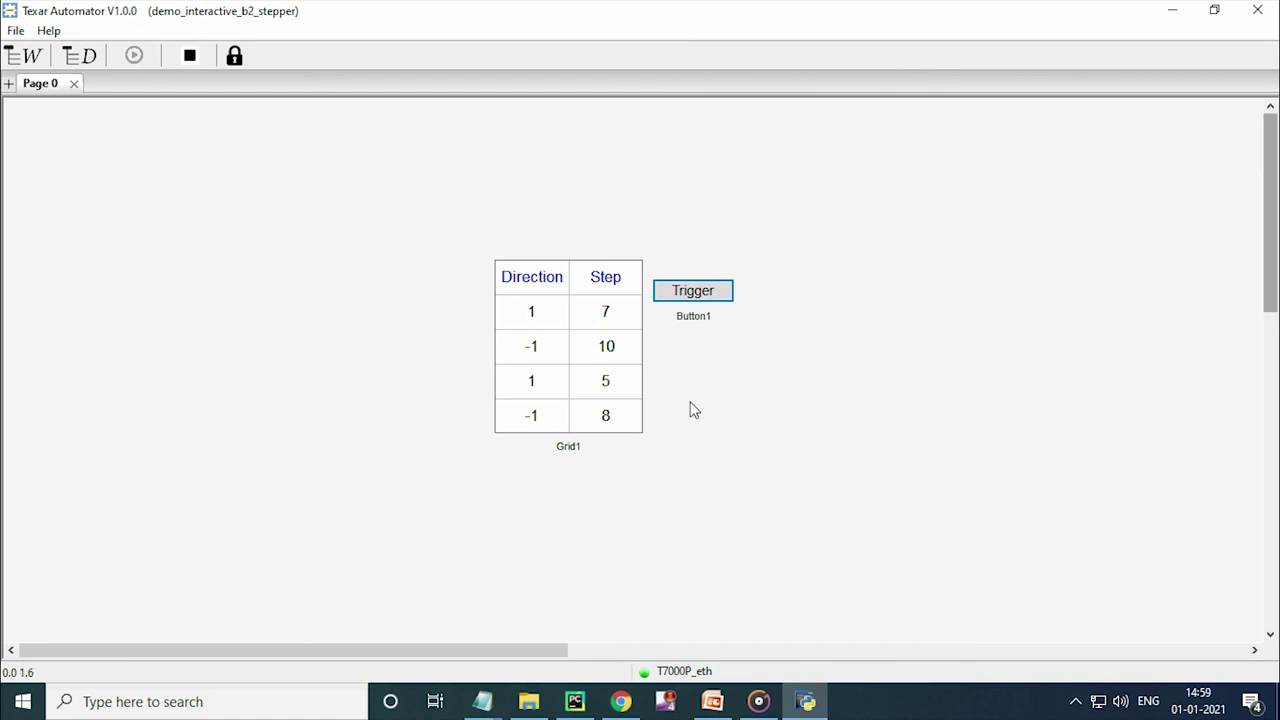
Change the first two data rows to direction -1, step 5 and direction 1, step 4.
{"action": "double_click", "coordinate": [534, 321]}
{"action": "type", "text": "-1"}
{"action": "double_click", "coordinate": [580, 320]}
{"action": "type", "text": "5"}
{"action": "left_click", "coordinate": [548, 357]}
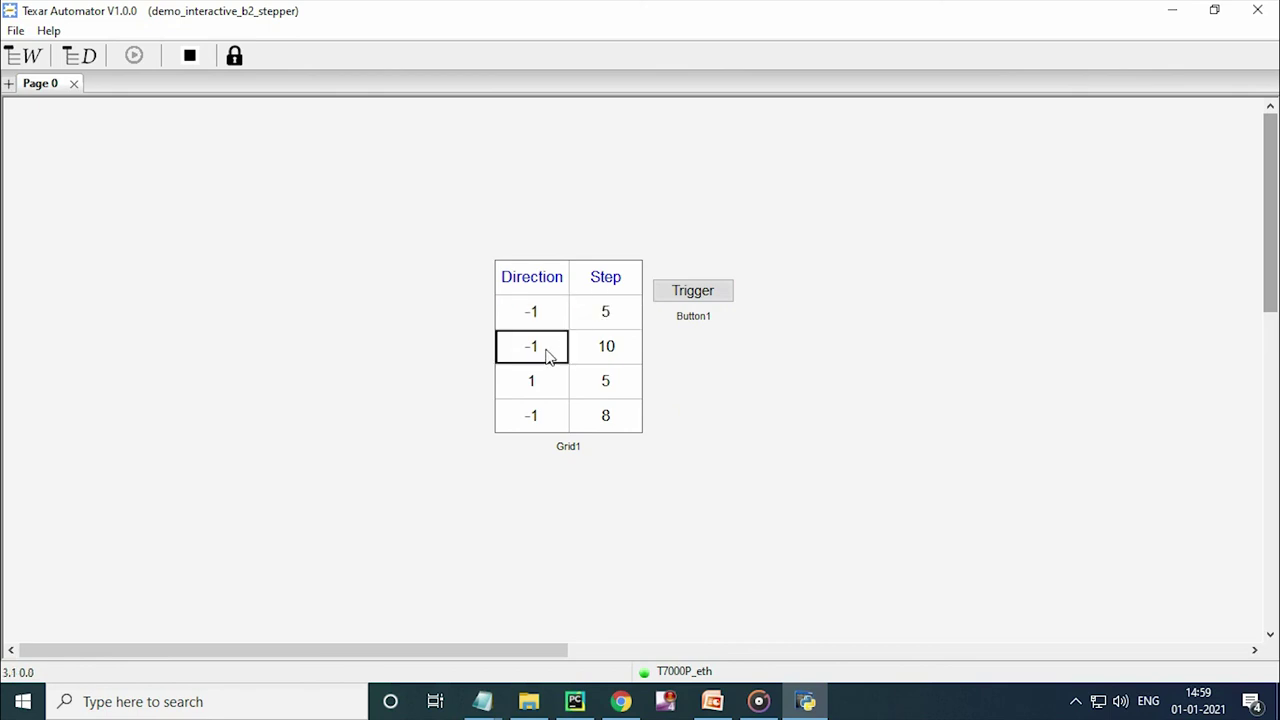
{"action": "type", "text": "1"}
{"action": "left_click", "coordinate": [600, 346]}
{"action": "type", "text": "4"}
Change the last two rows to direction -1, step 2 and direction 1, step 3, and trigger the motor sequence.
{"action": "left_click", "coordinate": [561, 393]}
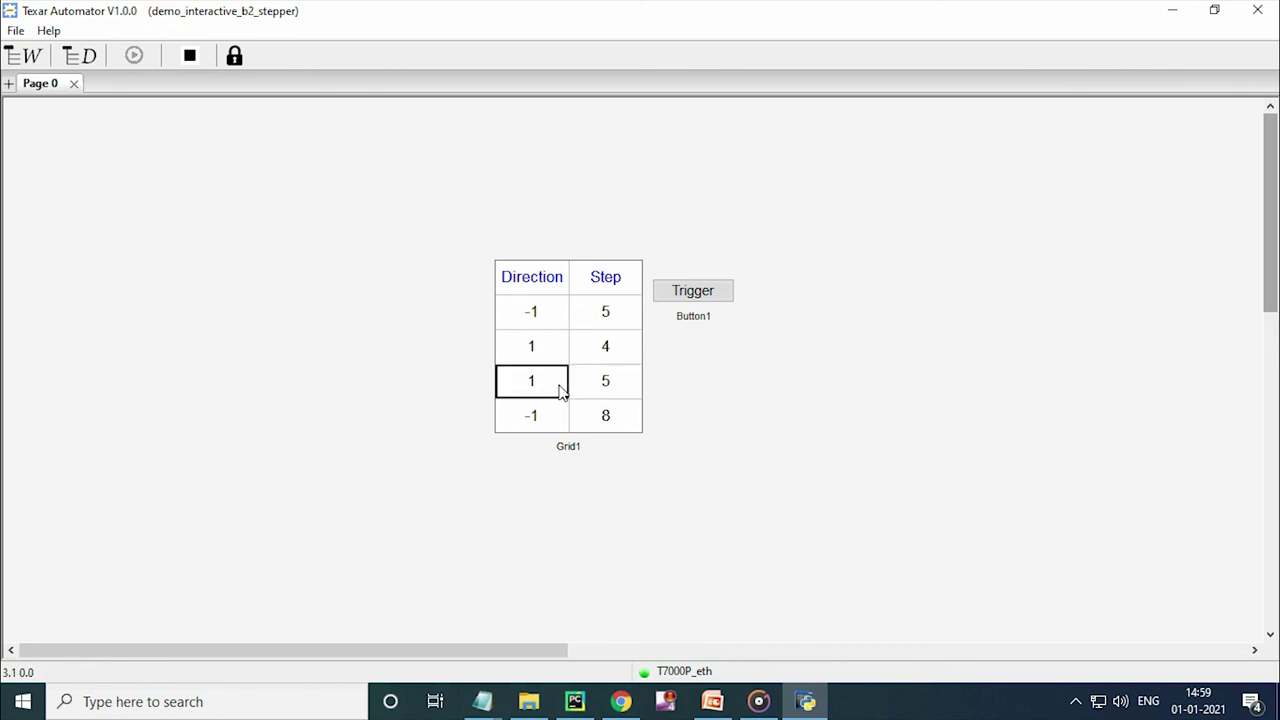
{"action": "type", "text": "-1"}
{"action": "left_click", "coordinate": [609, 391]}
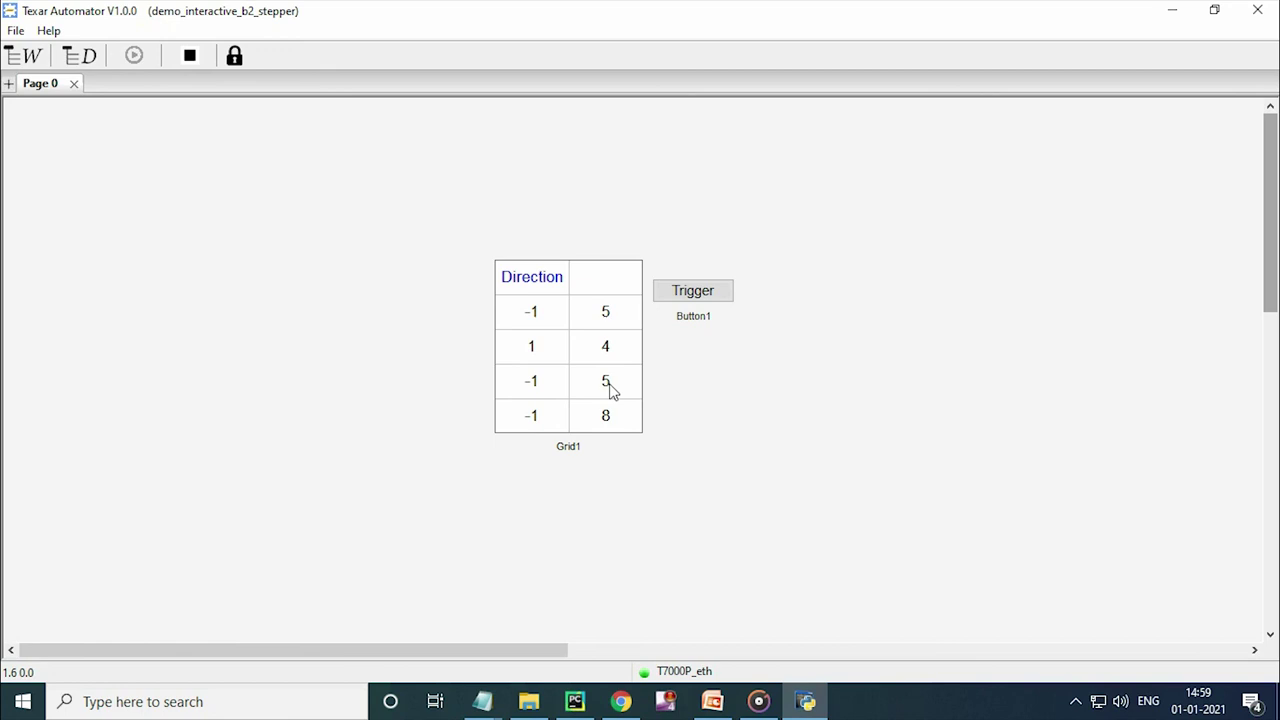
{"action": "type", "text": "2"}
{"action": "left_click", "coordinate": [545, 428]}
{"action": "type", "text": "1"}
{"action": "left_click", "coordinate": [602, 424]}
{"action": "type", "text": "3"}
{"action": "key", "text": "Return"}
{"action": "left_click", "coordinate": [686, 298]}
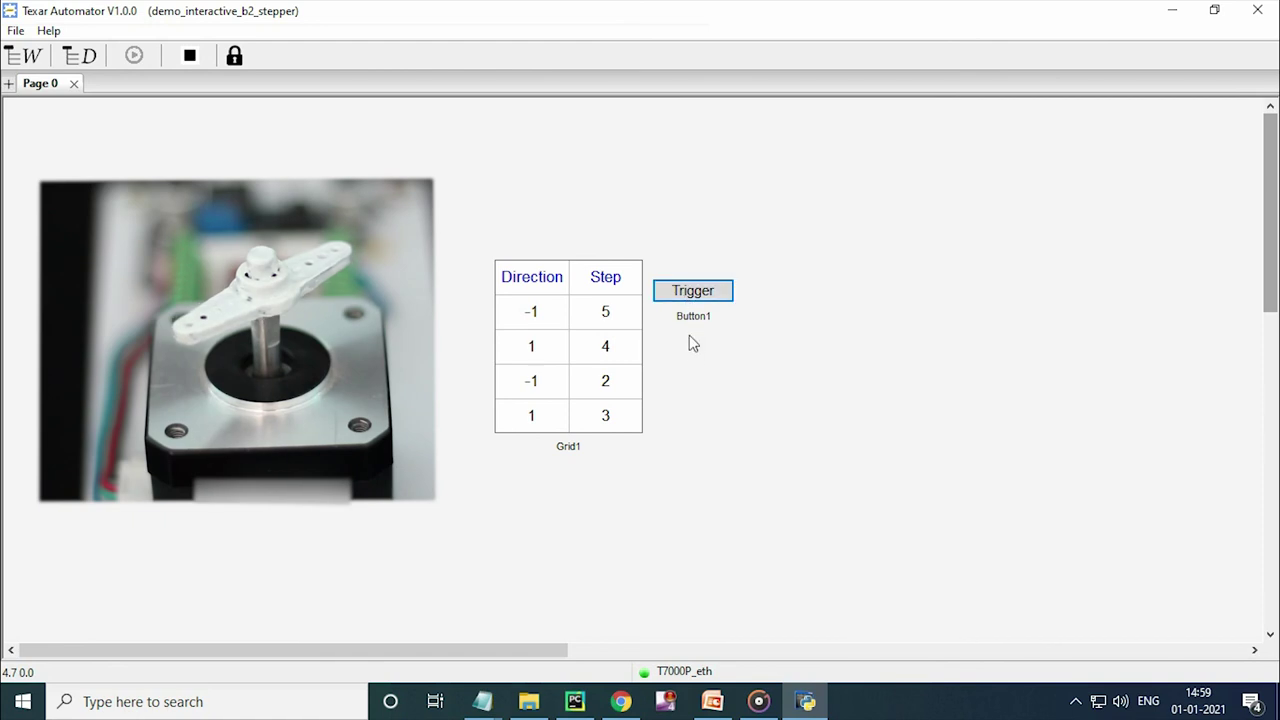